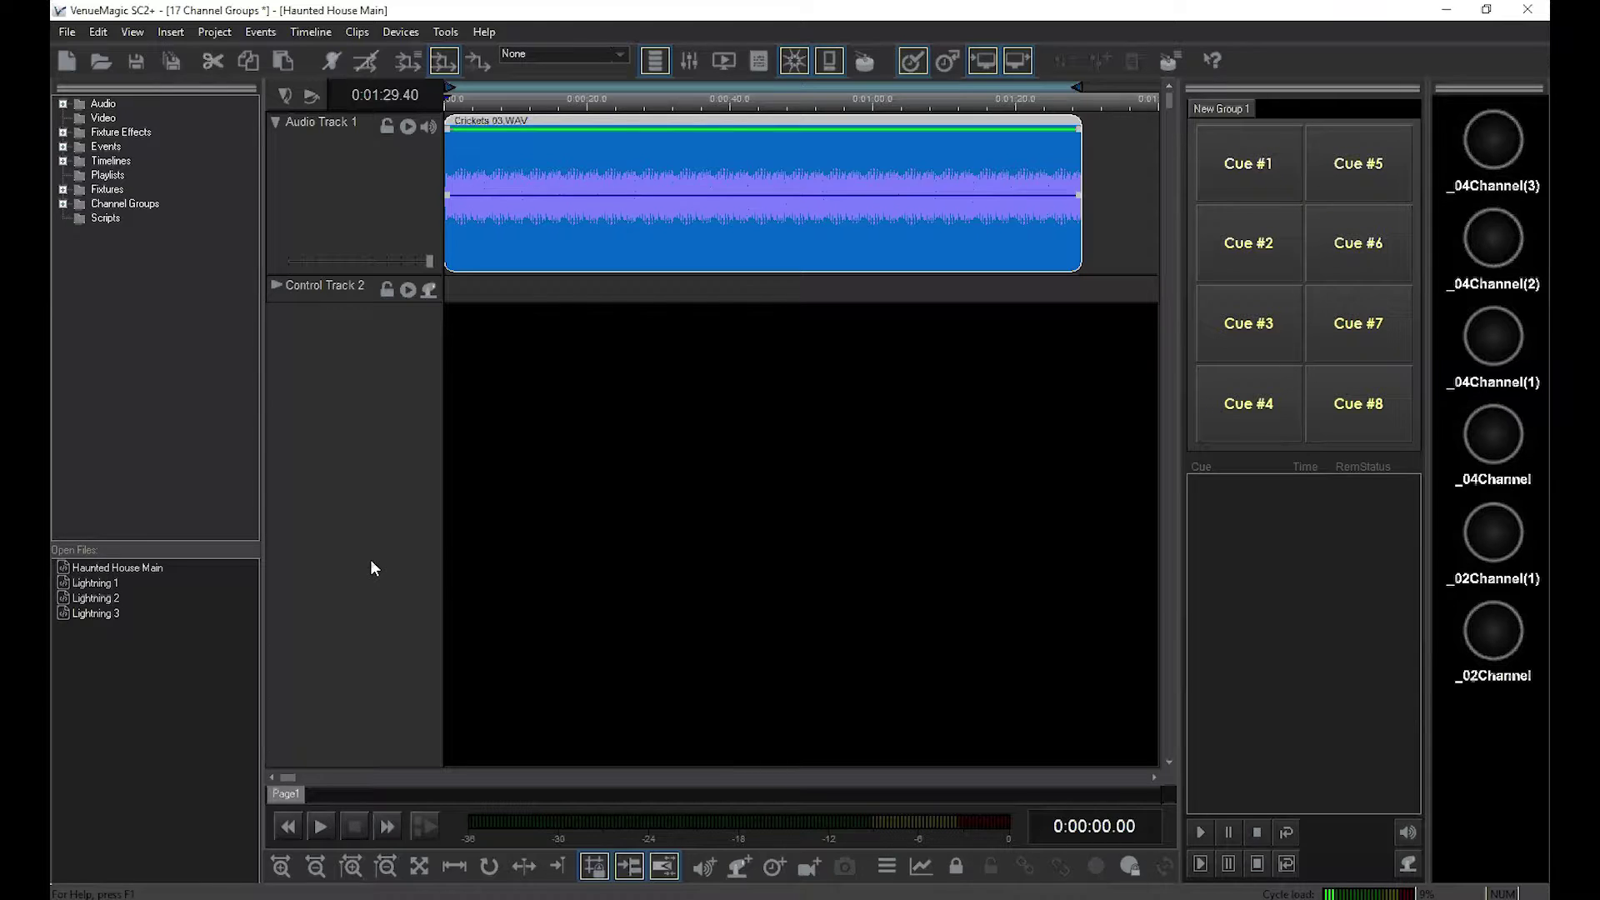
Preview Haunted House Main playback, then add Audio Track 3 below Control Track 2
key("space")
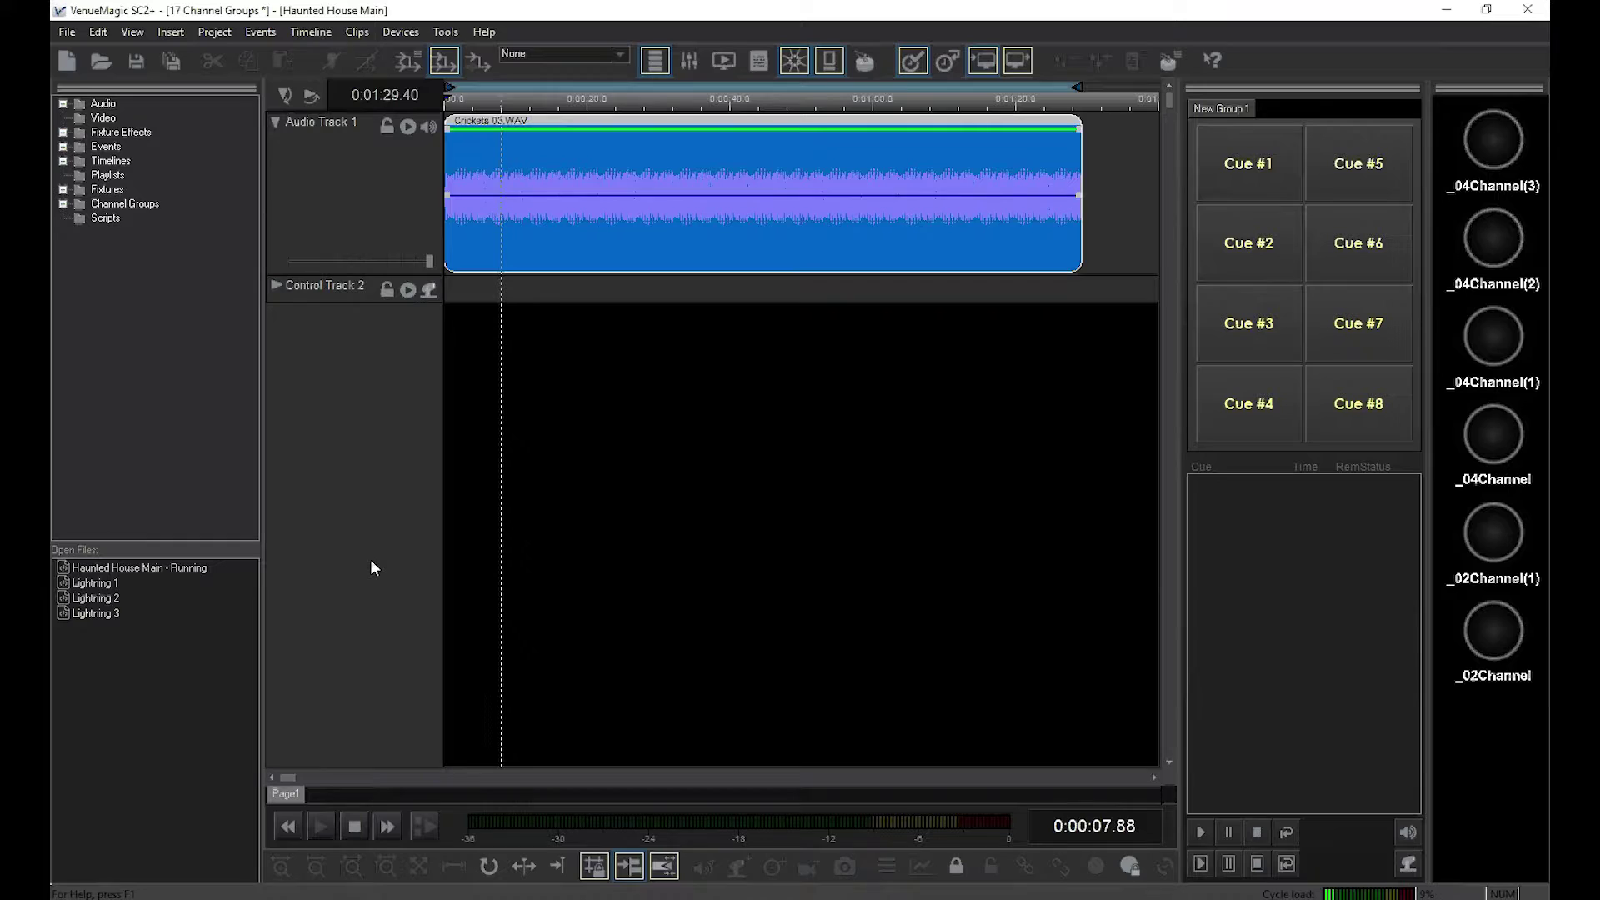
key("space")
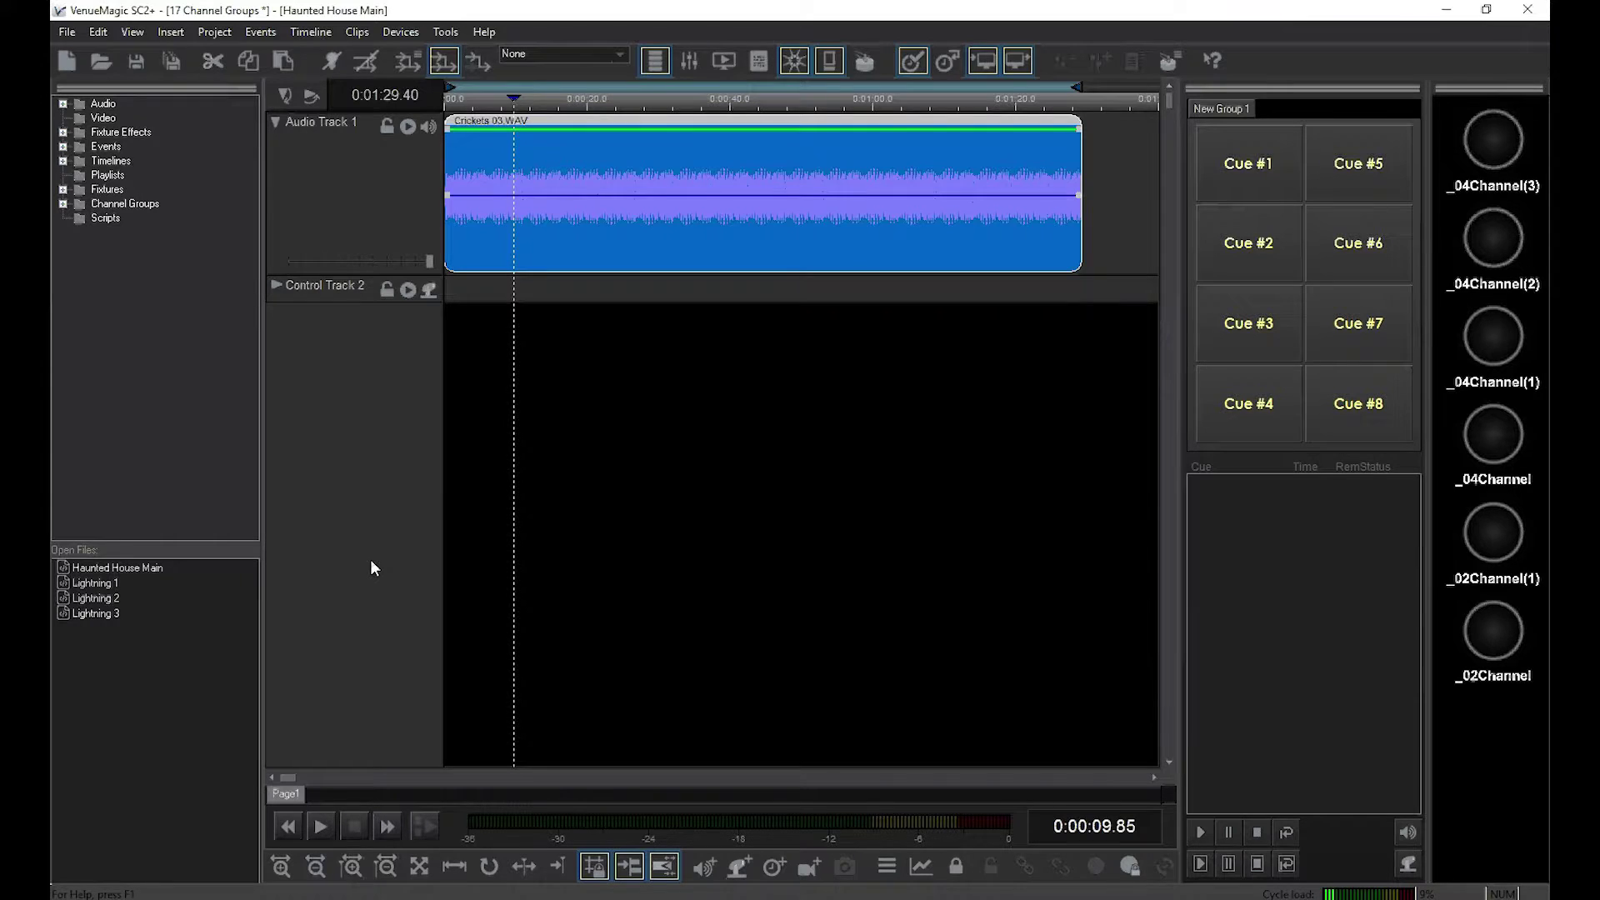
left_click(710, 871)
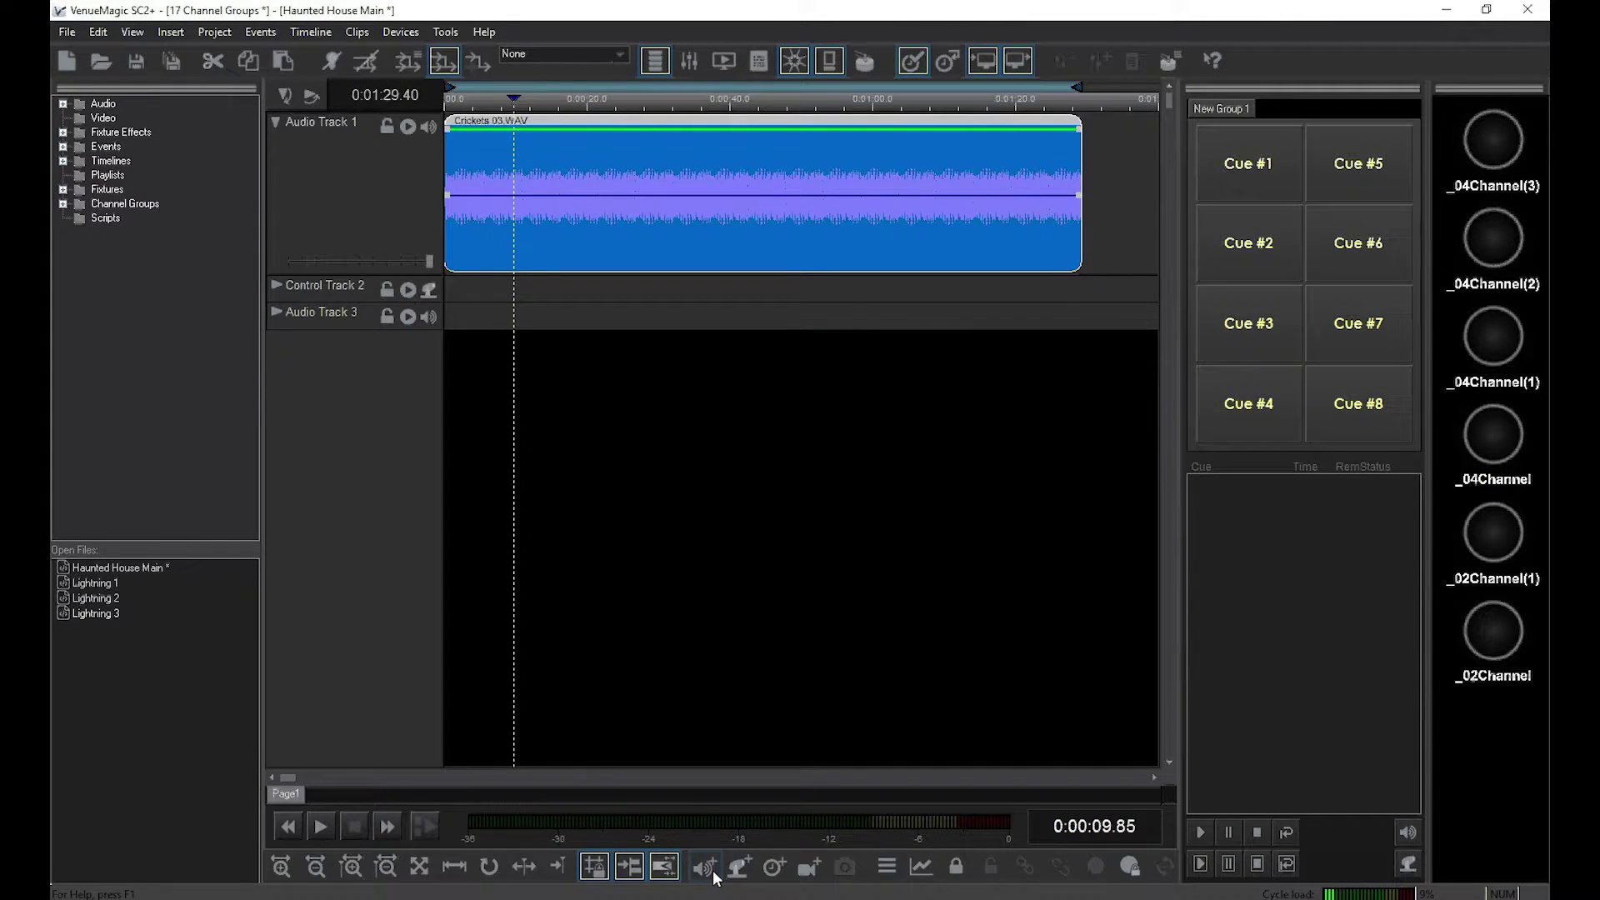
Add Control Track 4 beneath Audio Track 3 in Haunted House Main
left_click(737, 871)
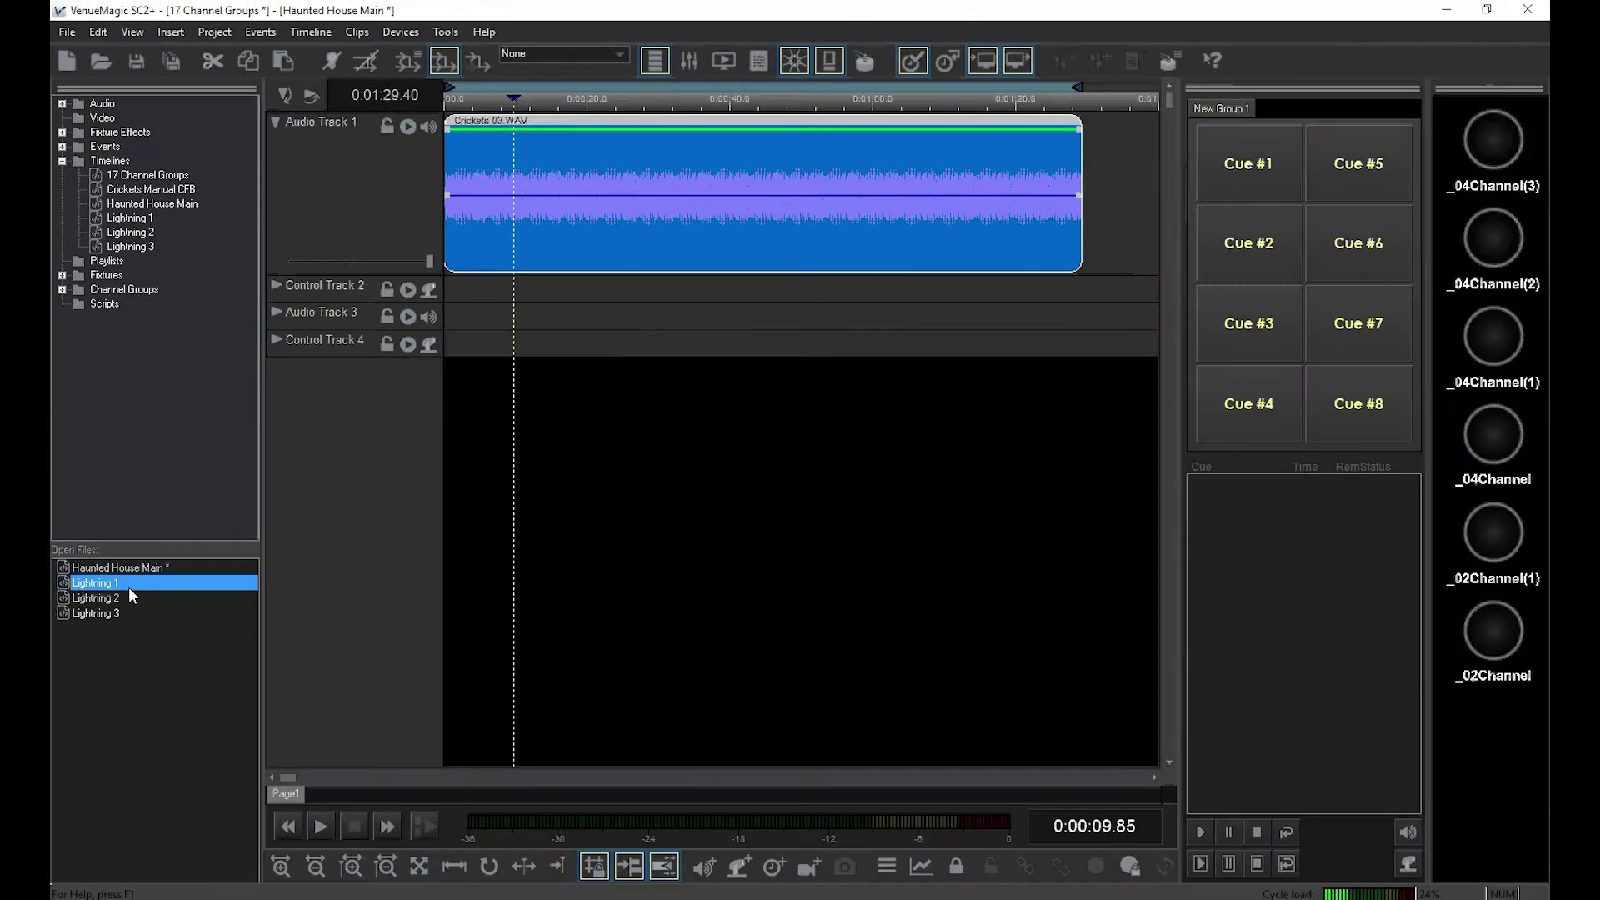
left_click(129, 584)
left_click(288, 828)
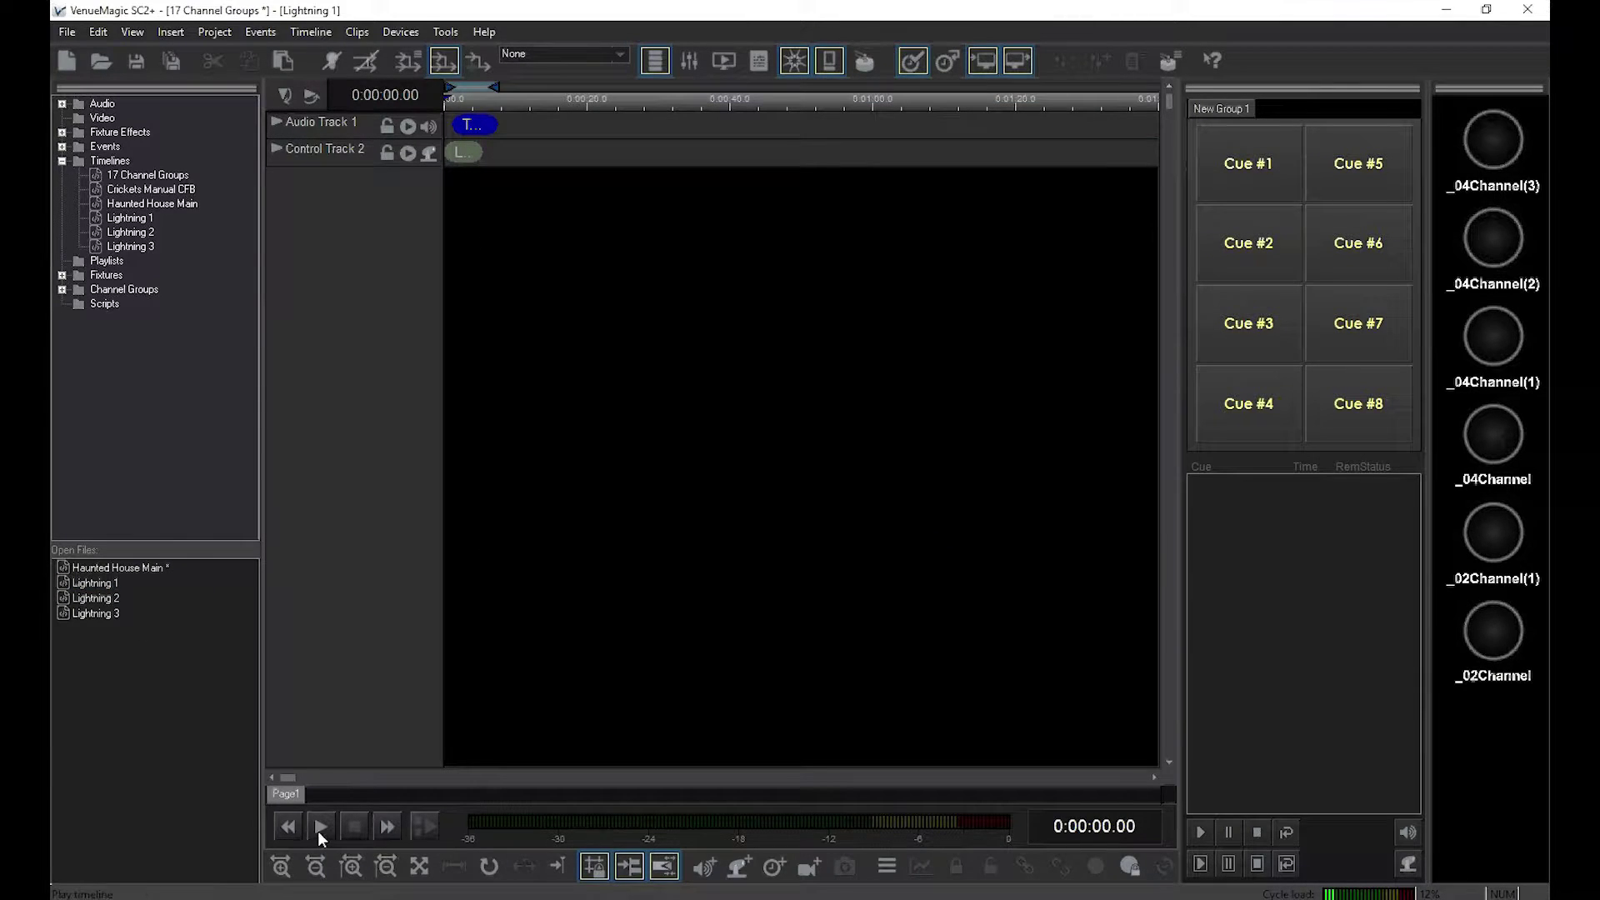
left_click(321, 826)
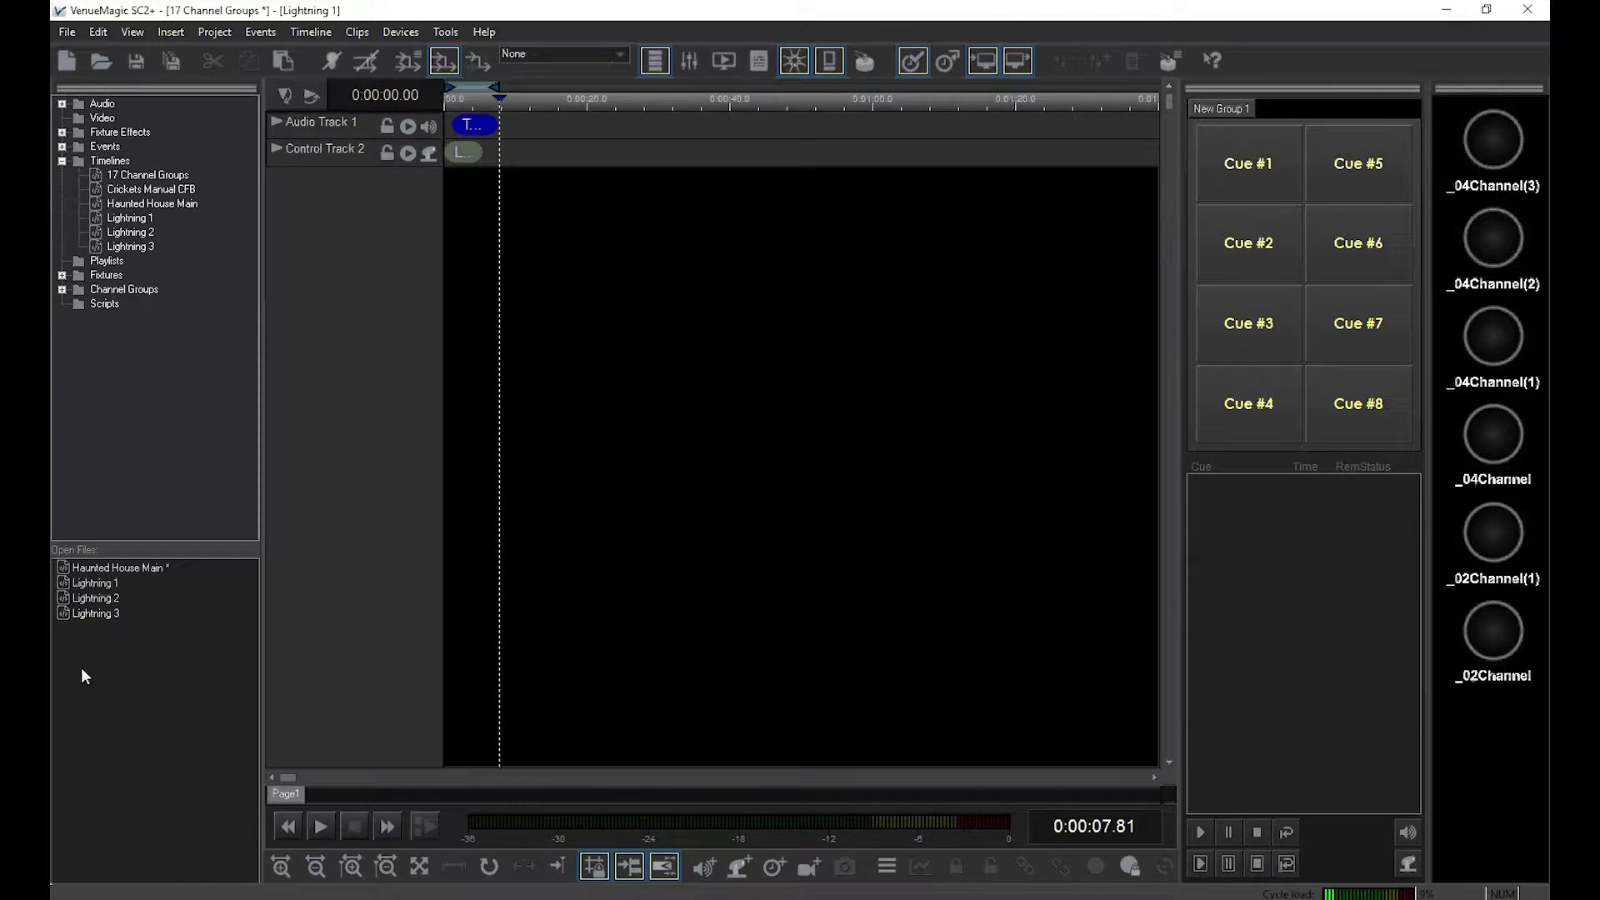
left_click(101, 598)
left_click(310, 823)
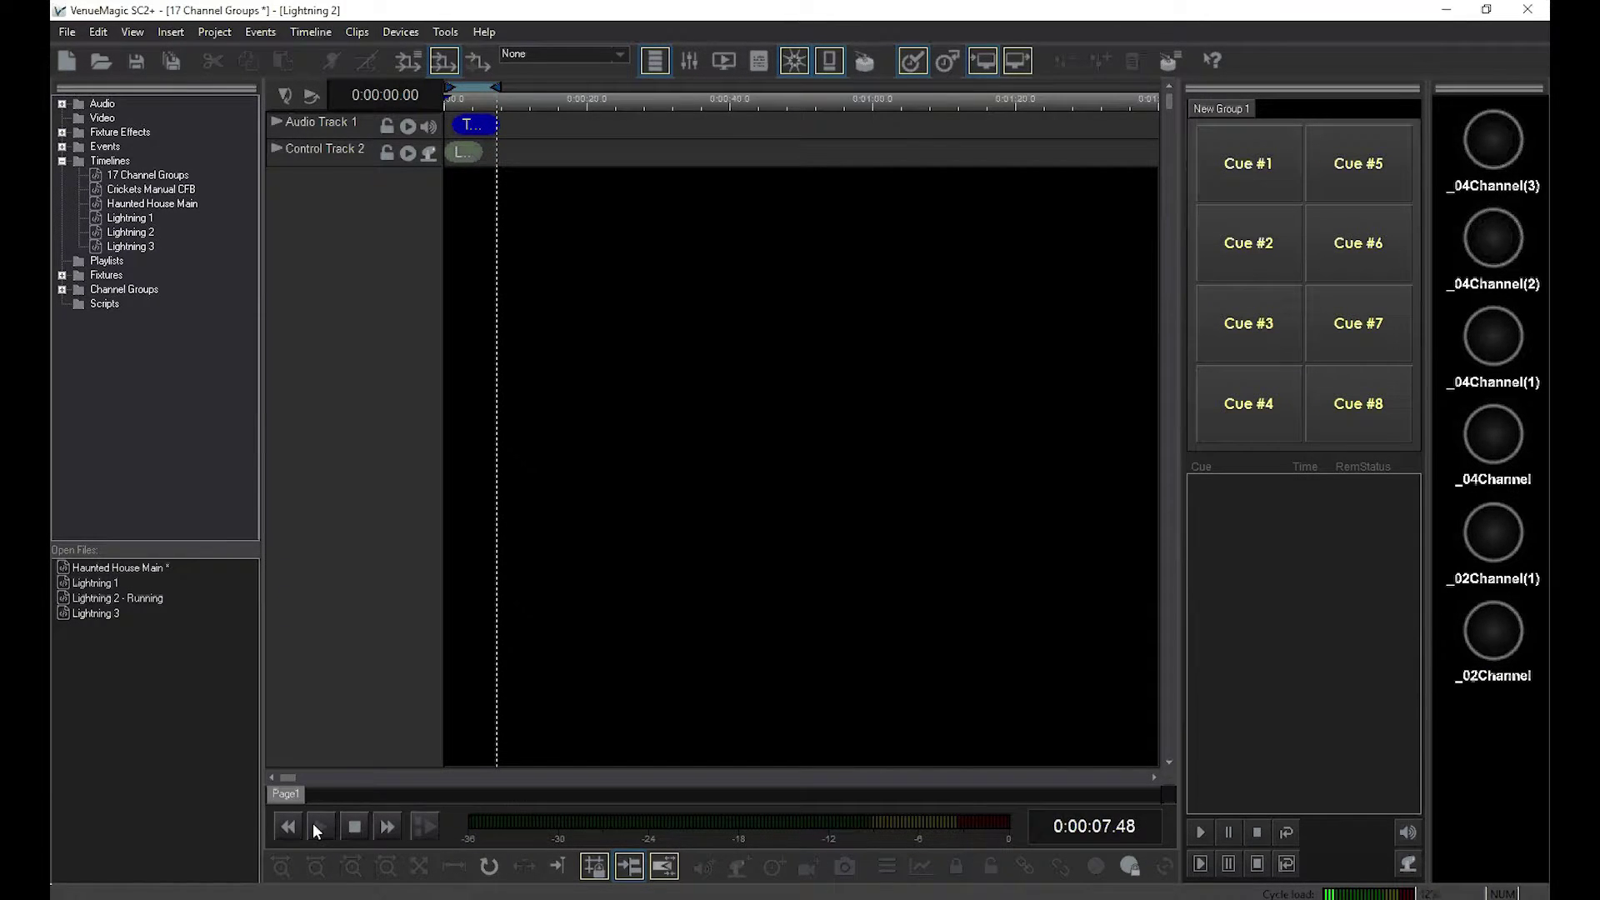
left_click(106, 614)
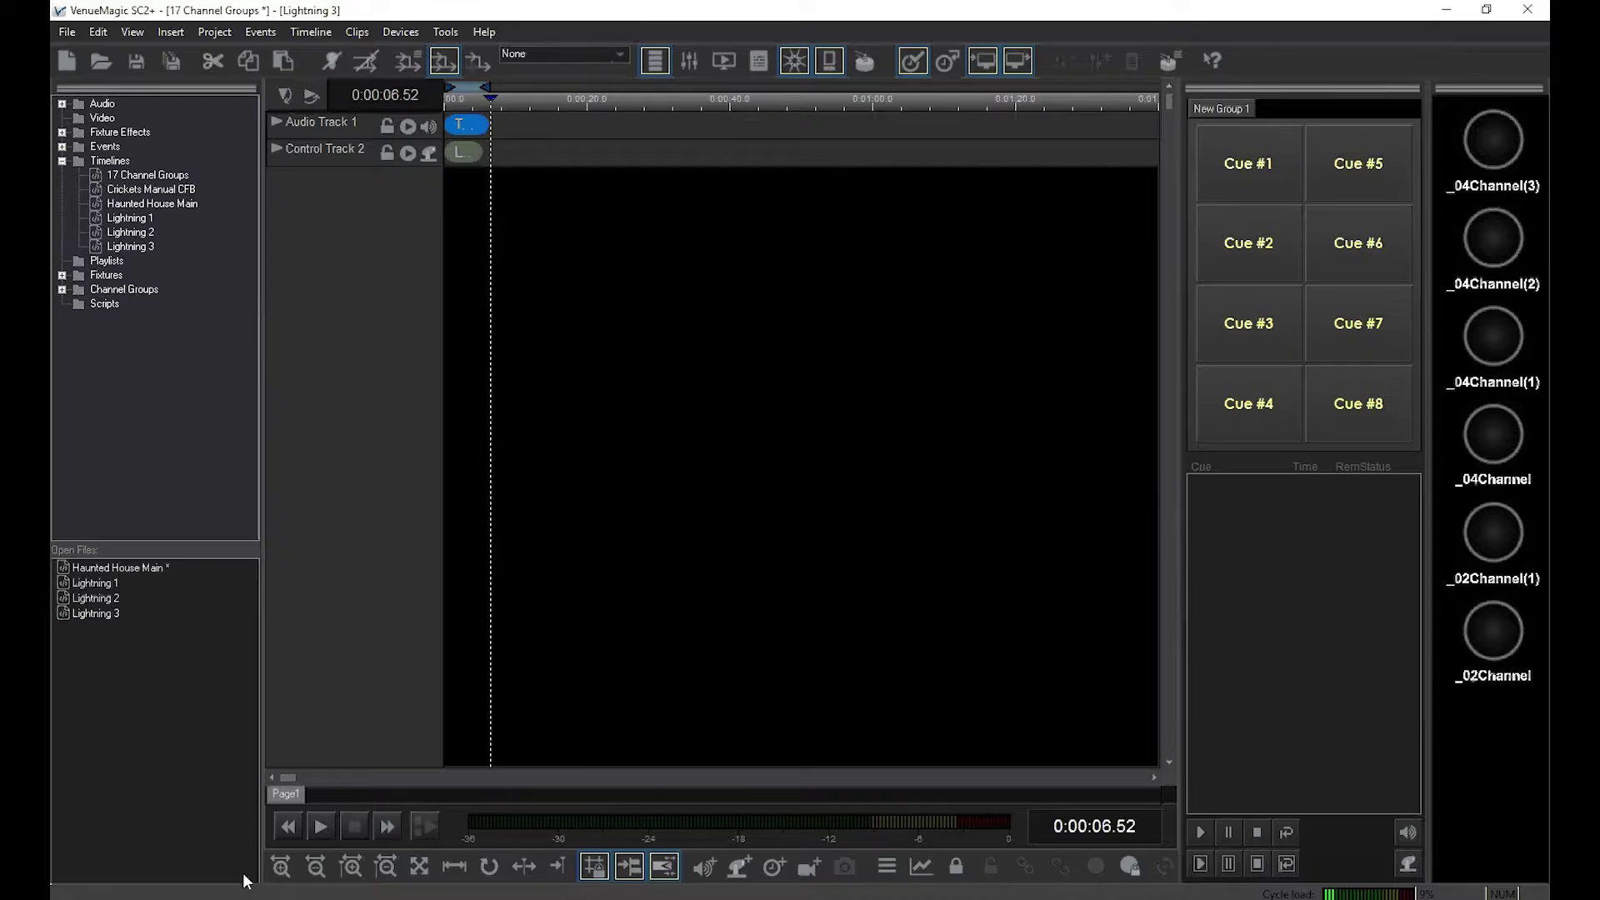
left_click(320, 828)
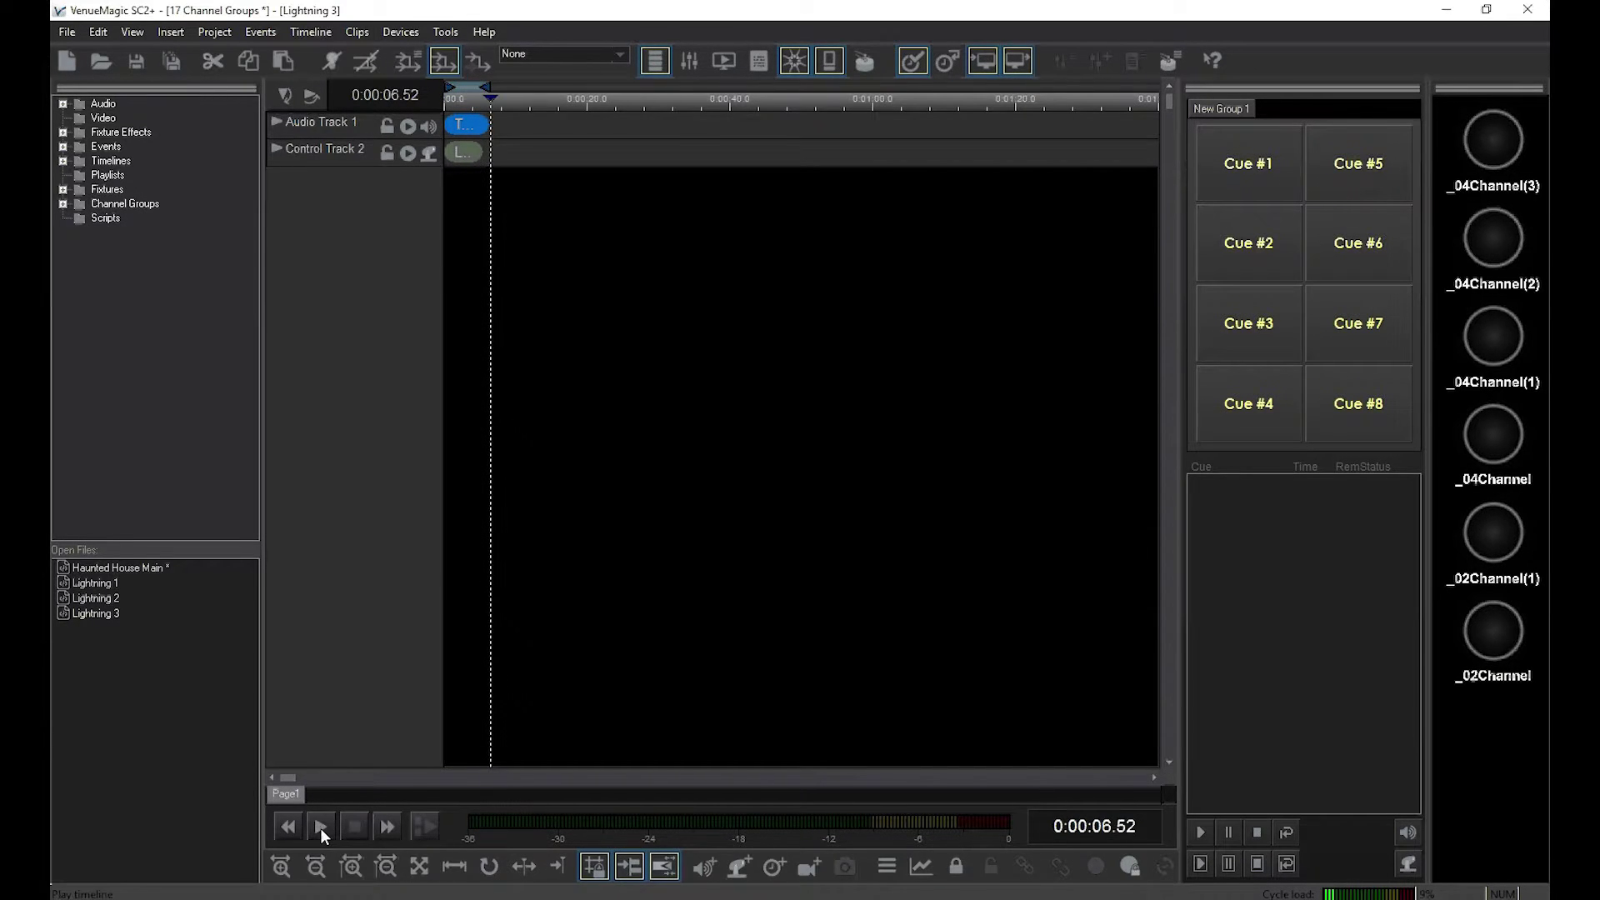
double_click(151, 569)
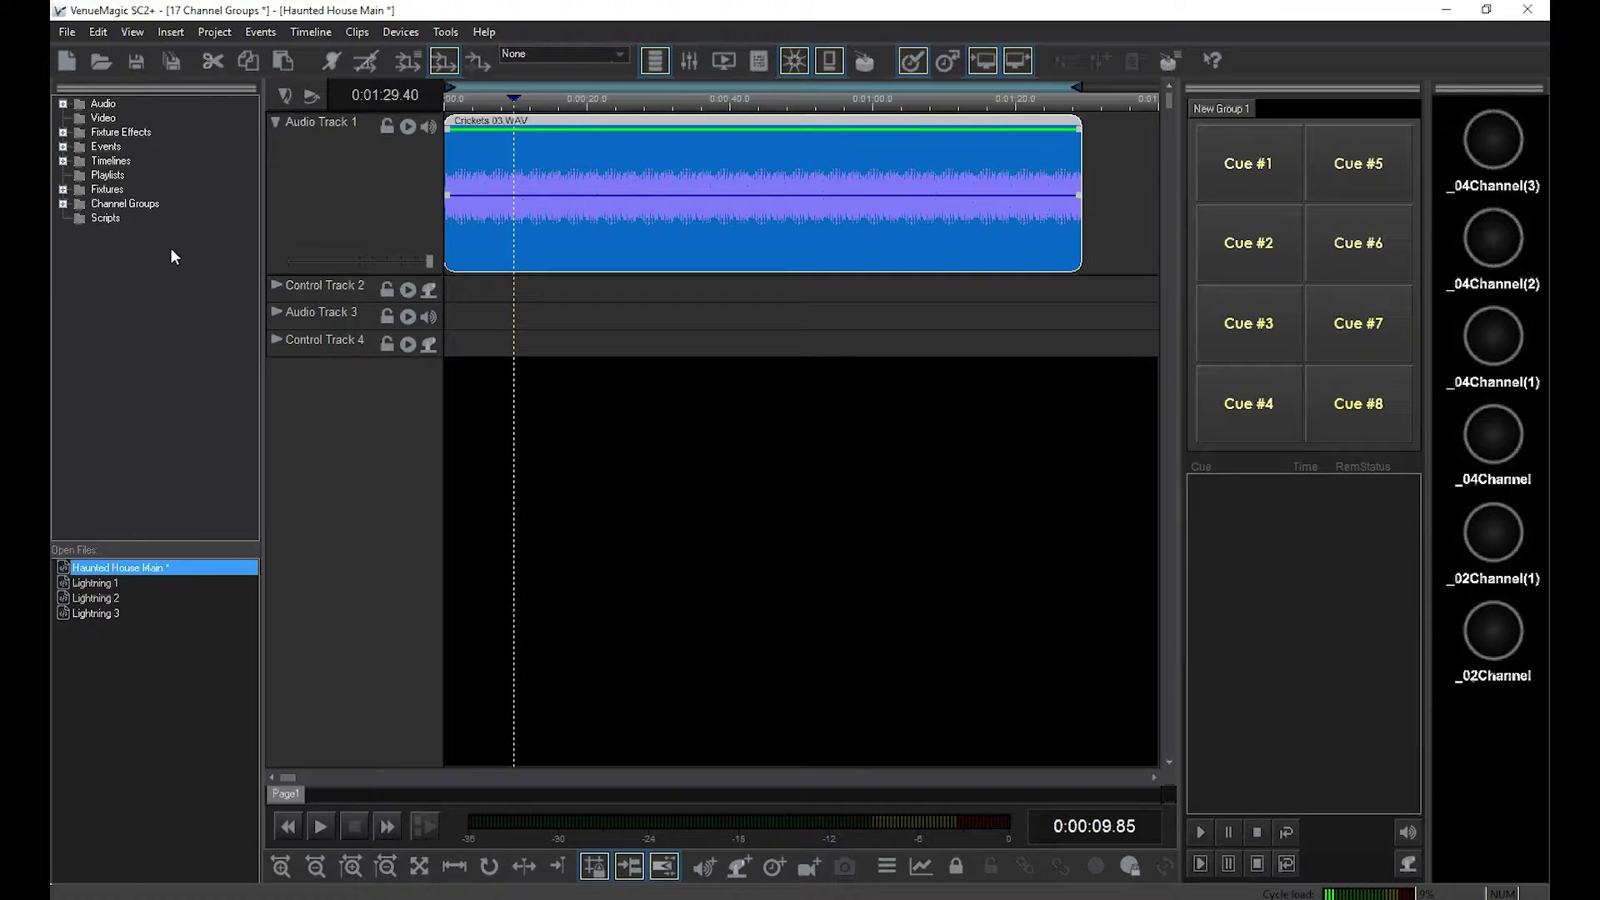
Insert Event Track 5 and place a Run Timeline event on it near 0:00:10.86
left_click(164, 34)
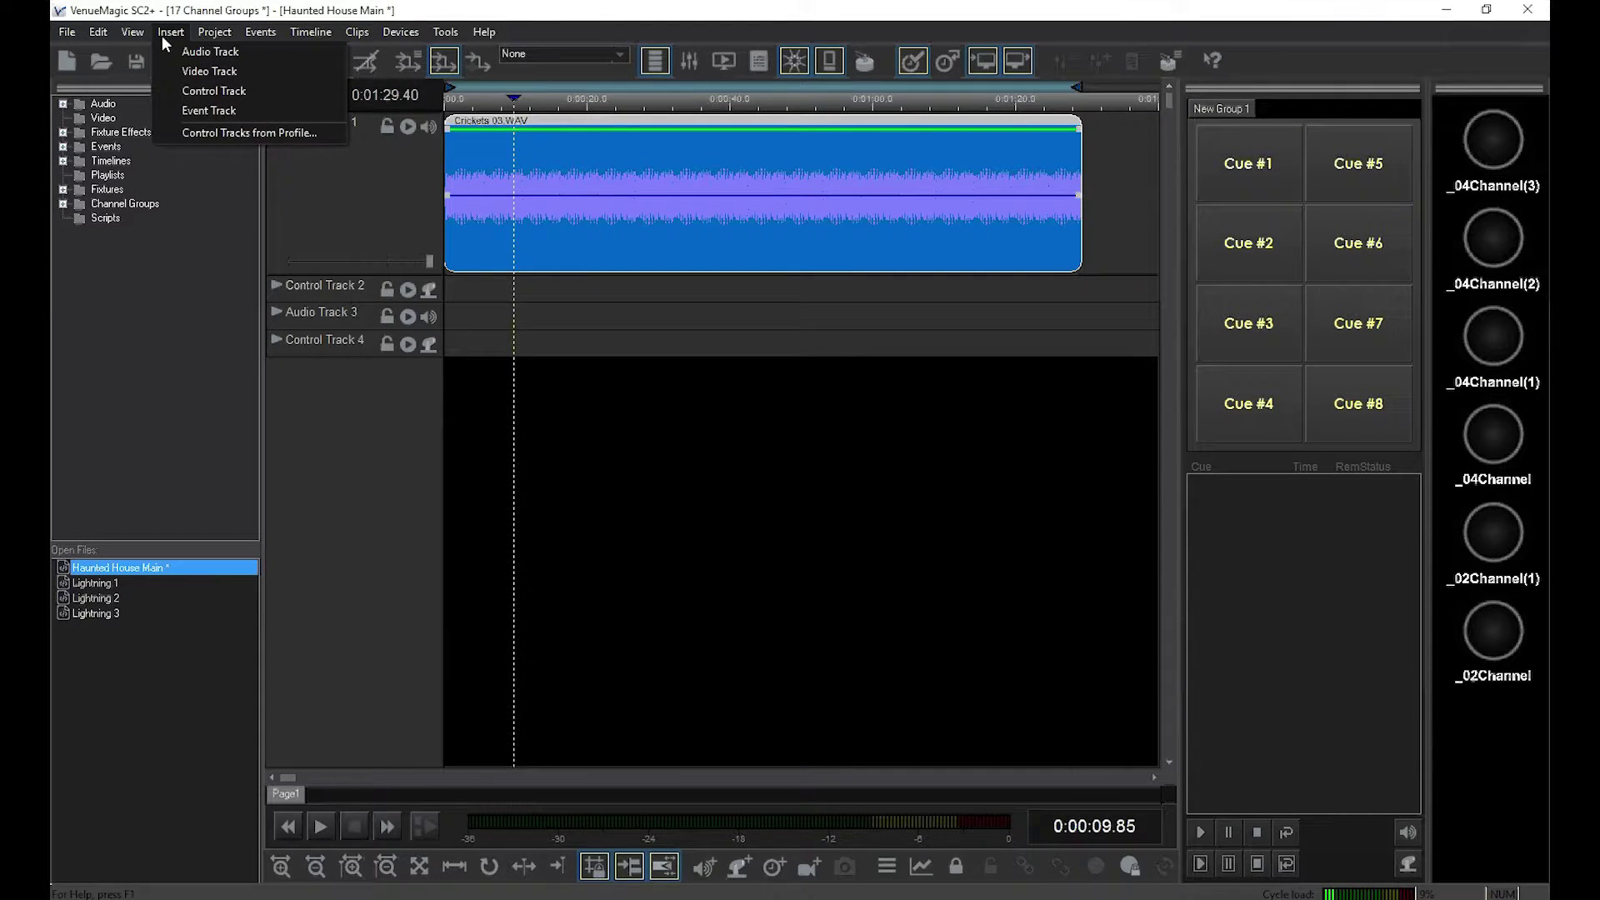
left_click(186, 105)
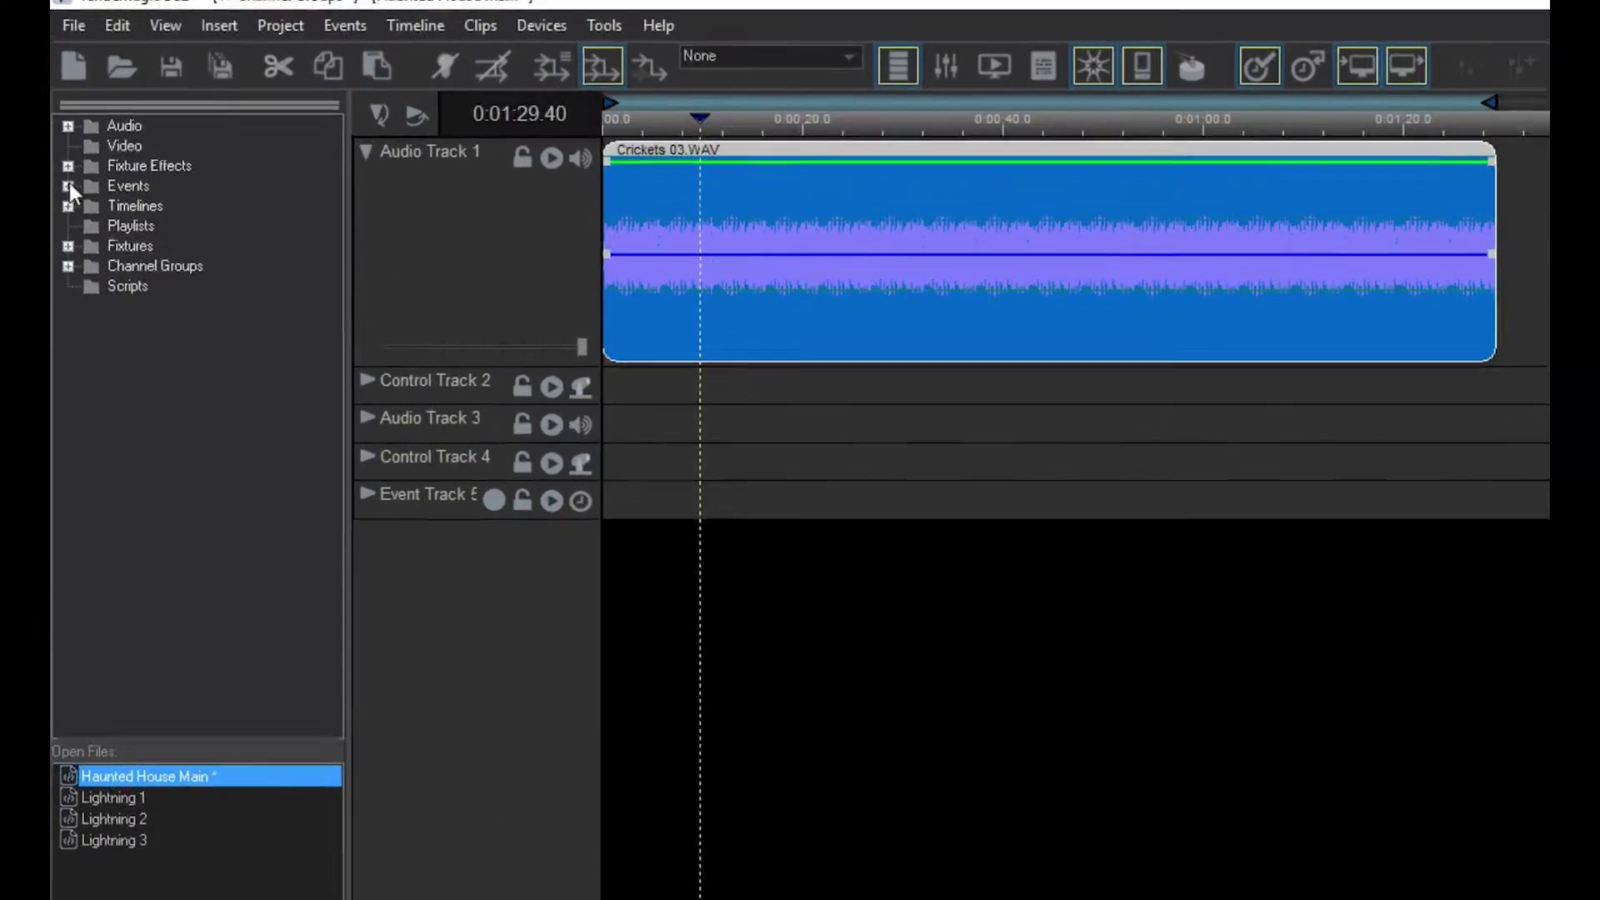
left_click(63, 147)
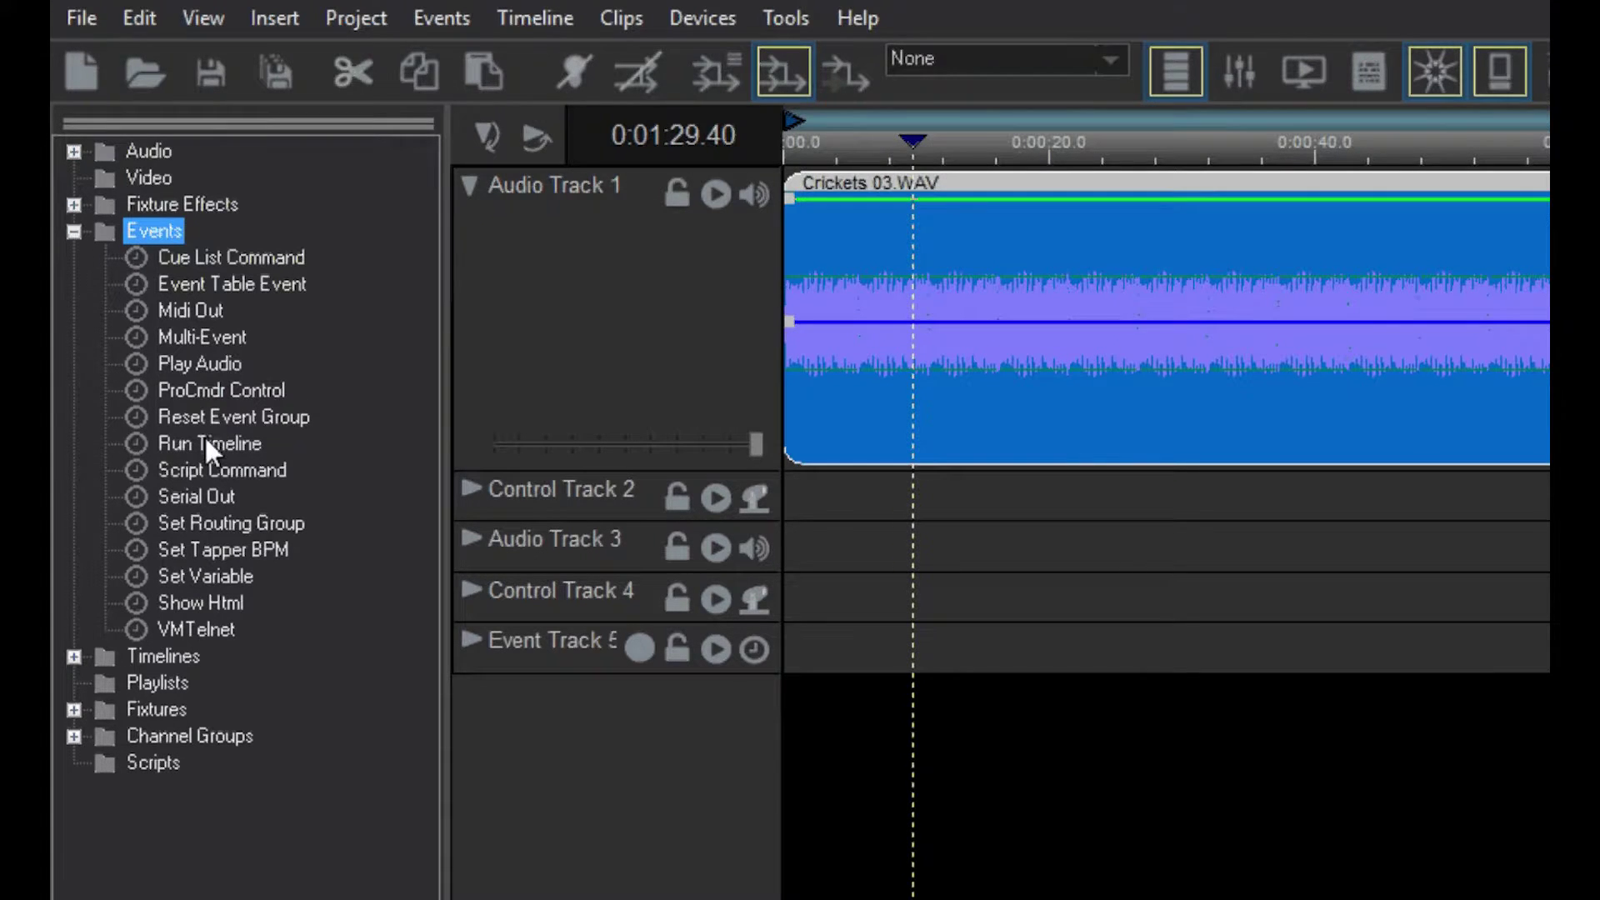
mouse_move(207, 445)
left_mouse_down()
mouse_move(753, 645)
mouse_move(896, 650)
left_mouse_up()
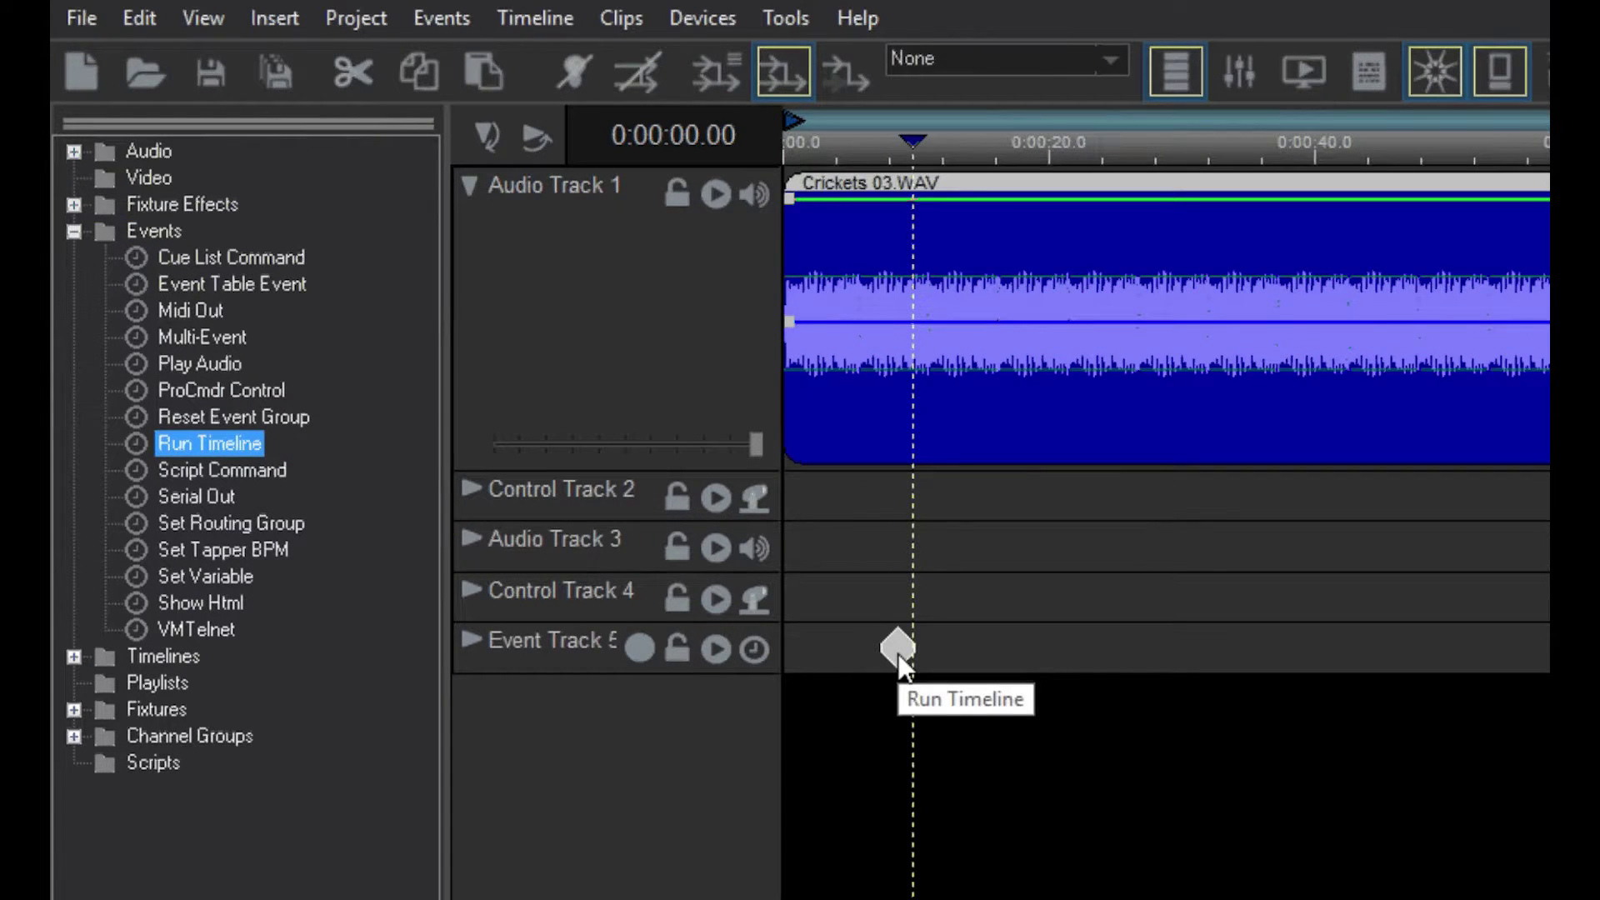
left_click(479, 638)
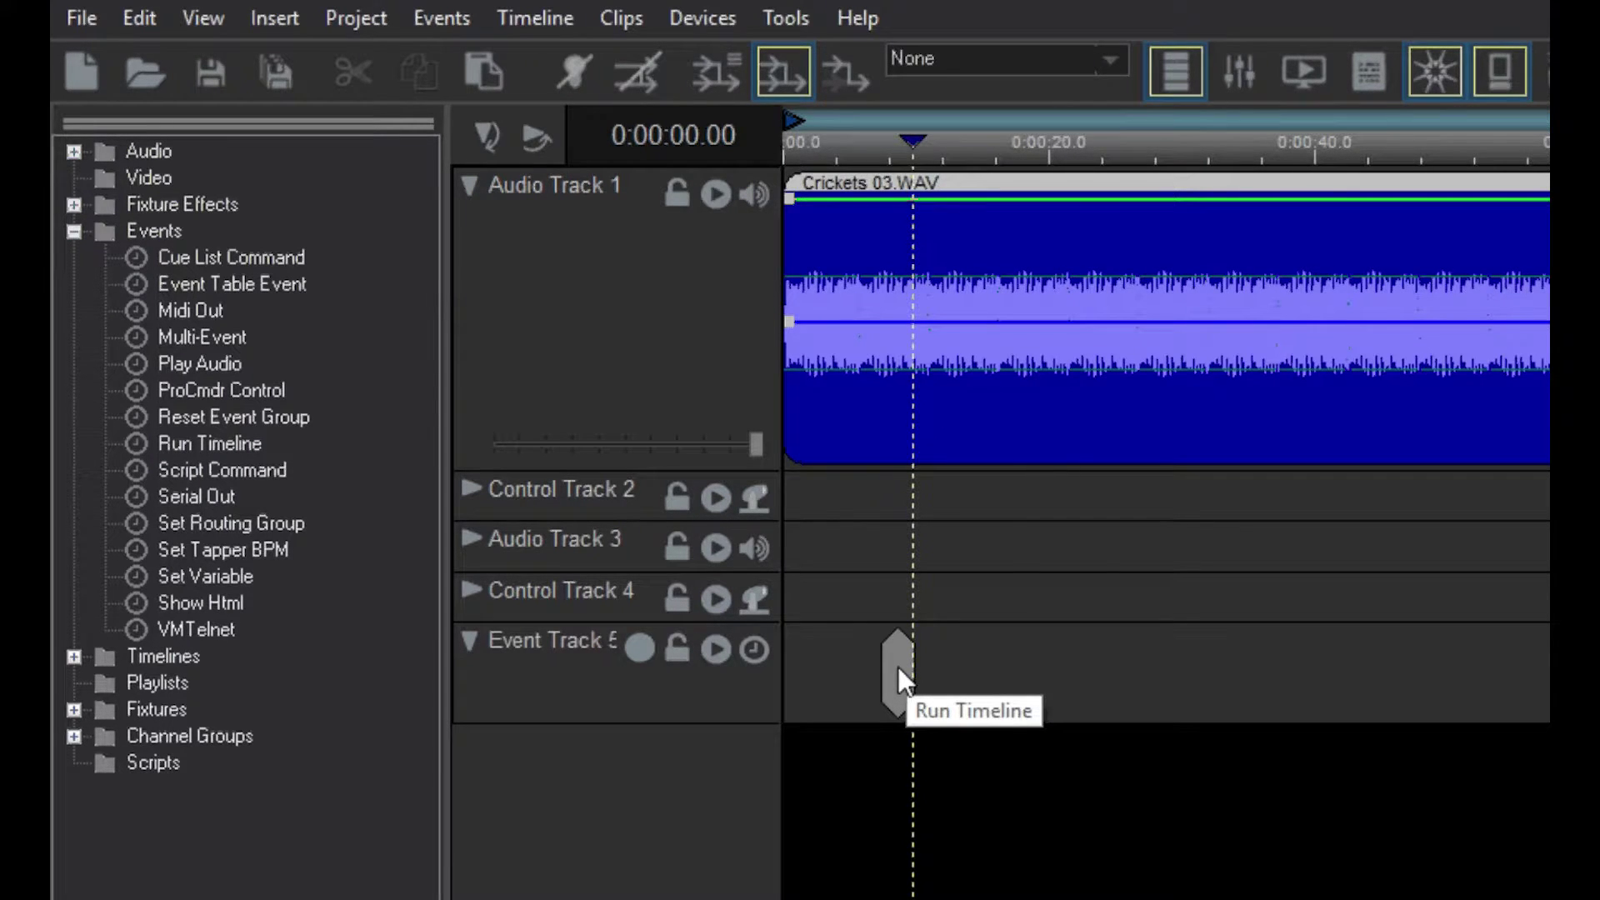
left_click_drag(899, 668, 942, 666)
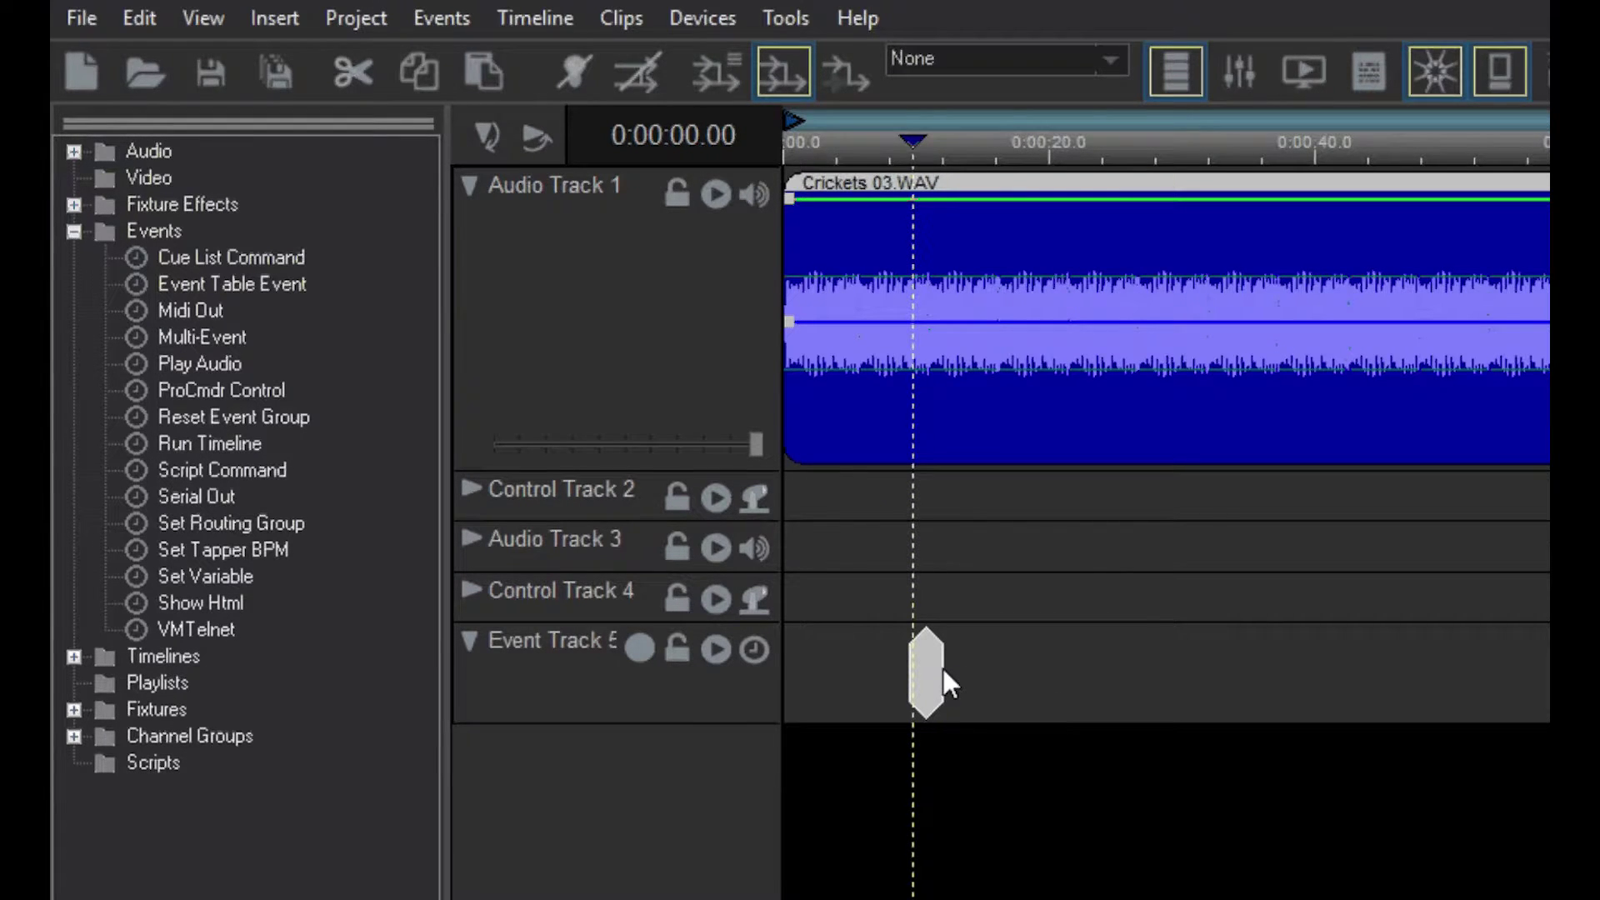
Set the Run Timeline event's target timeline to Lightning 1 in its Event settings
double_click(933, 675)
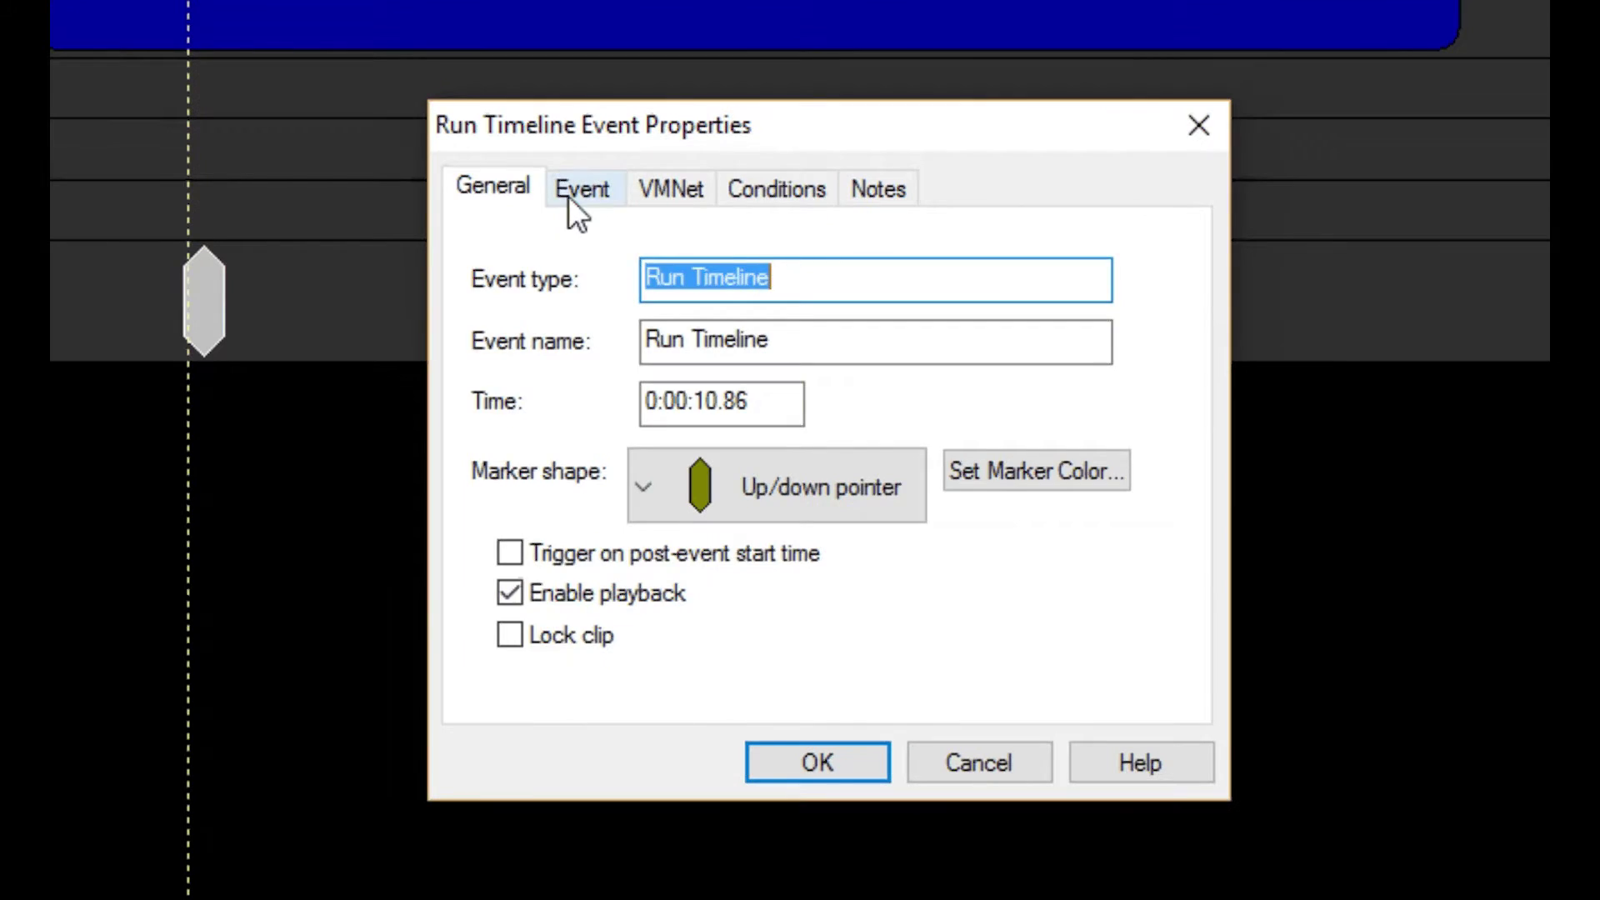
left_click(571, 194)
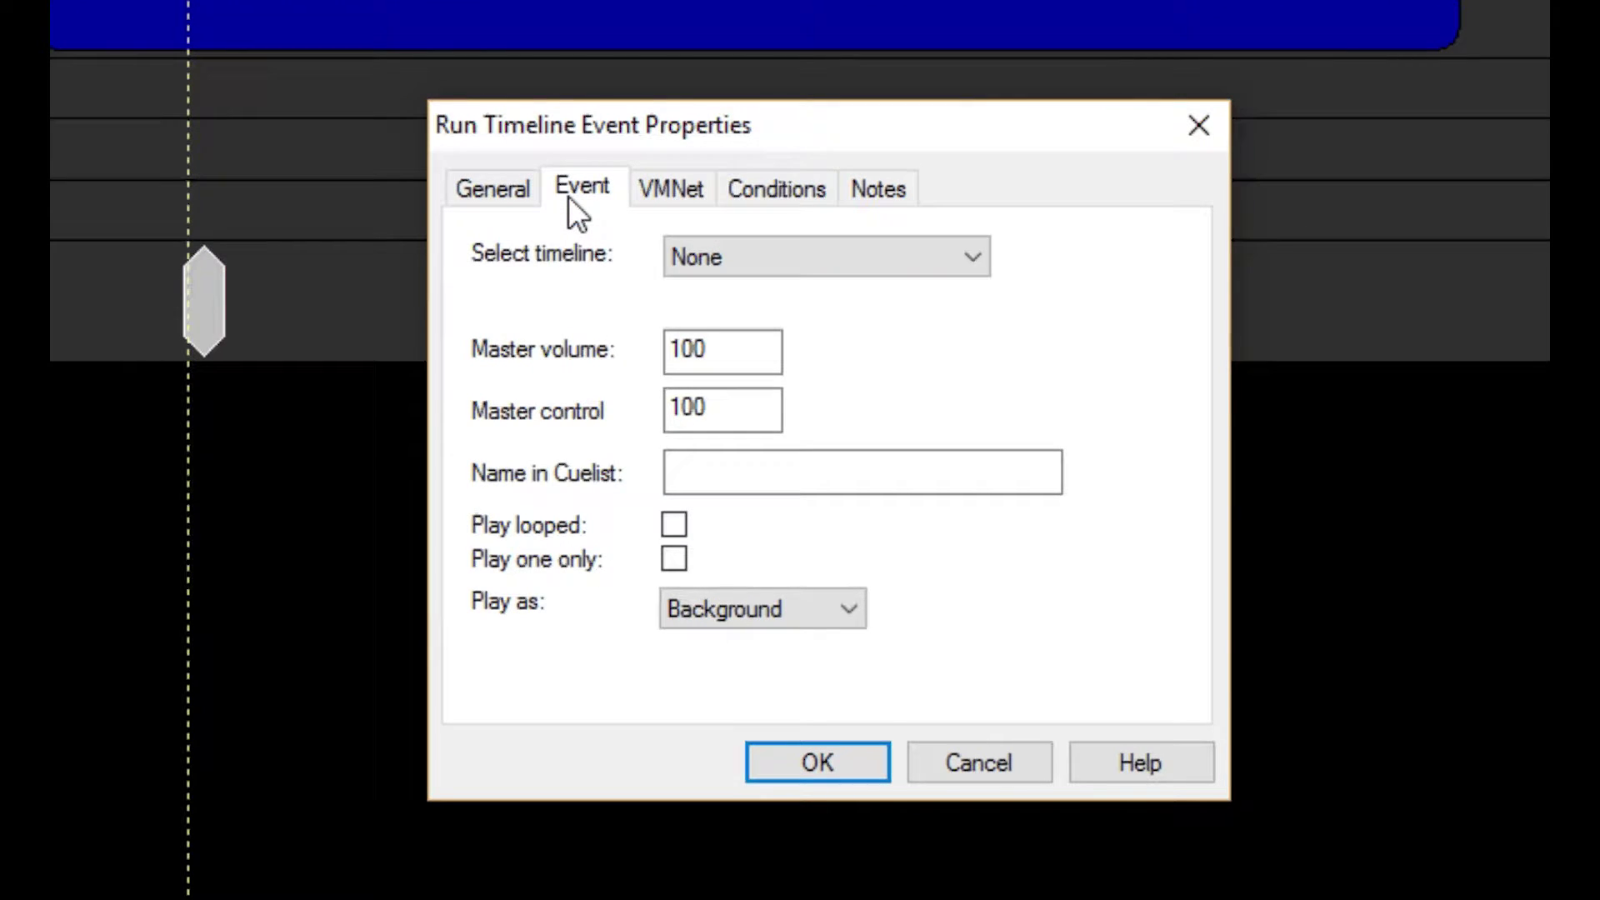
left_click(764, 256)
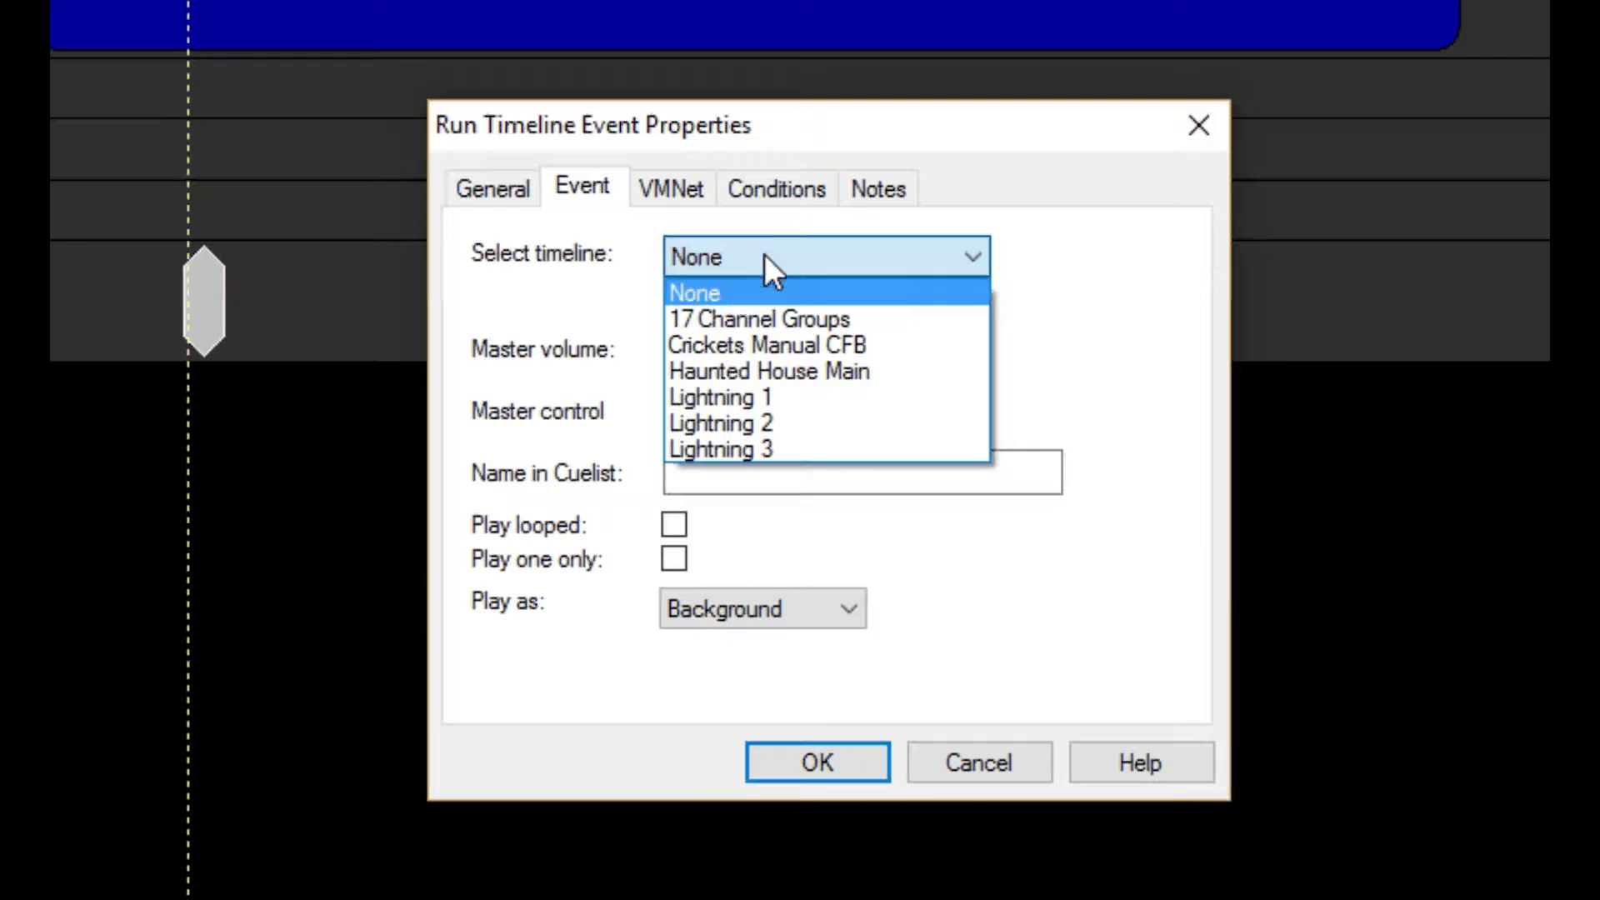
left_click(747, 399)
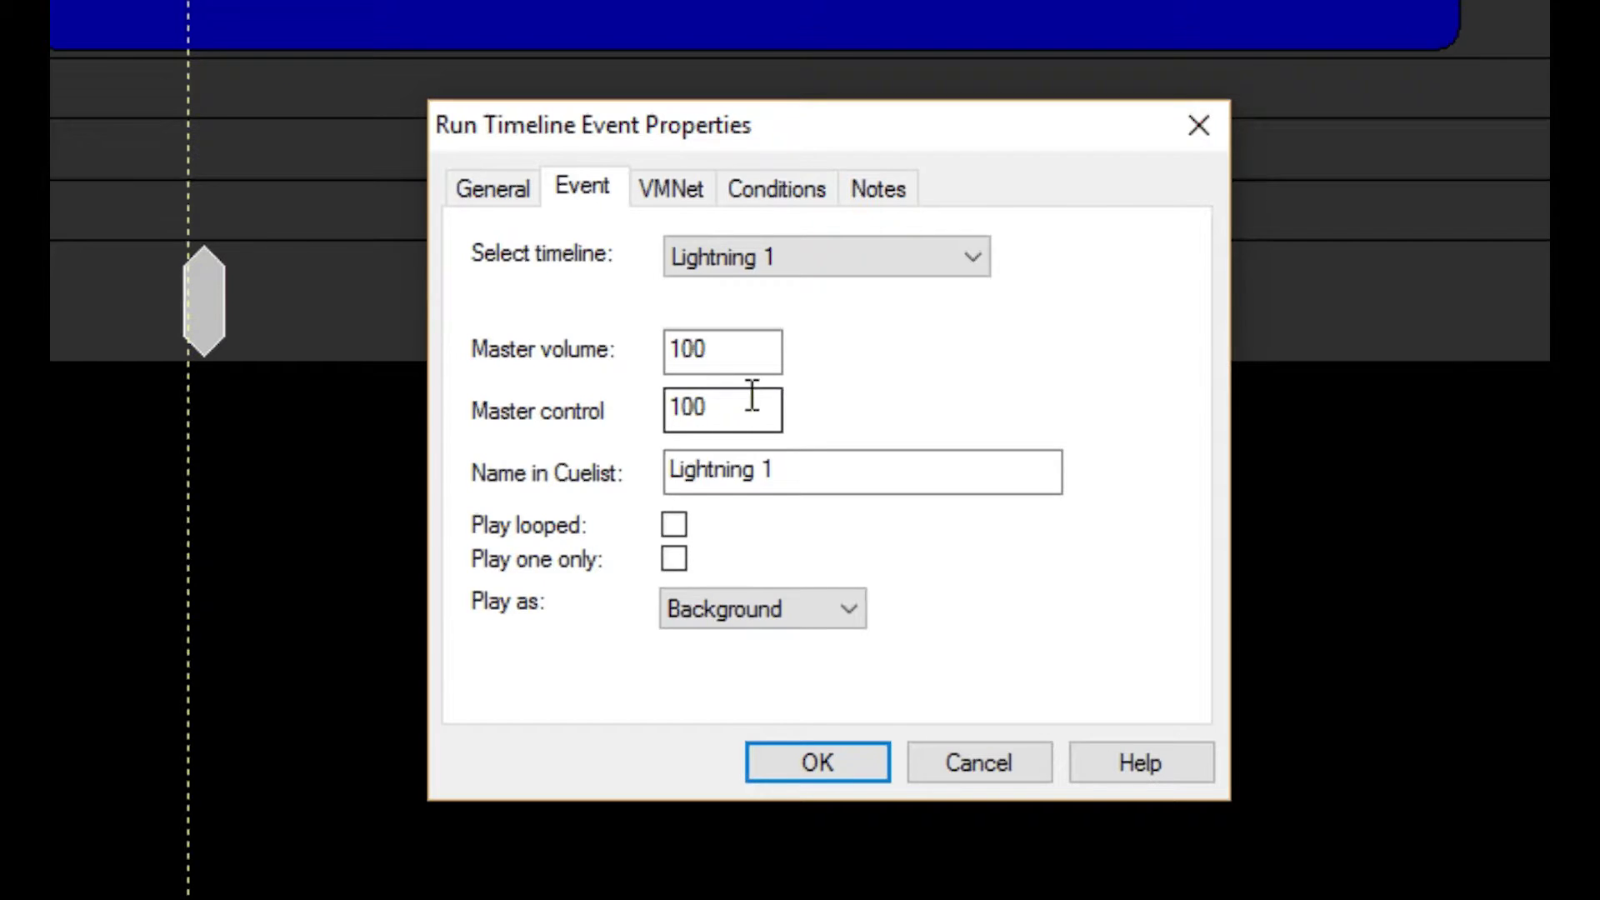
key("F1")
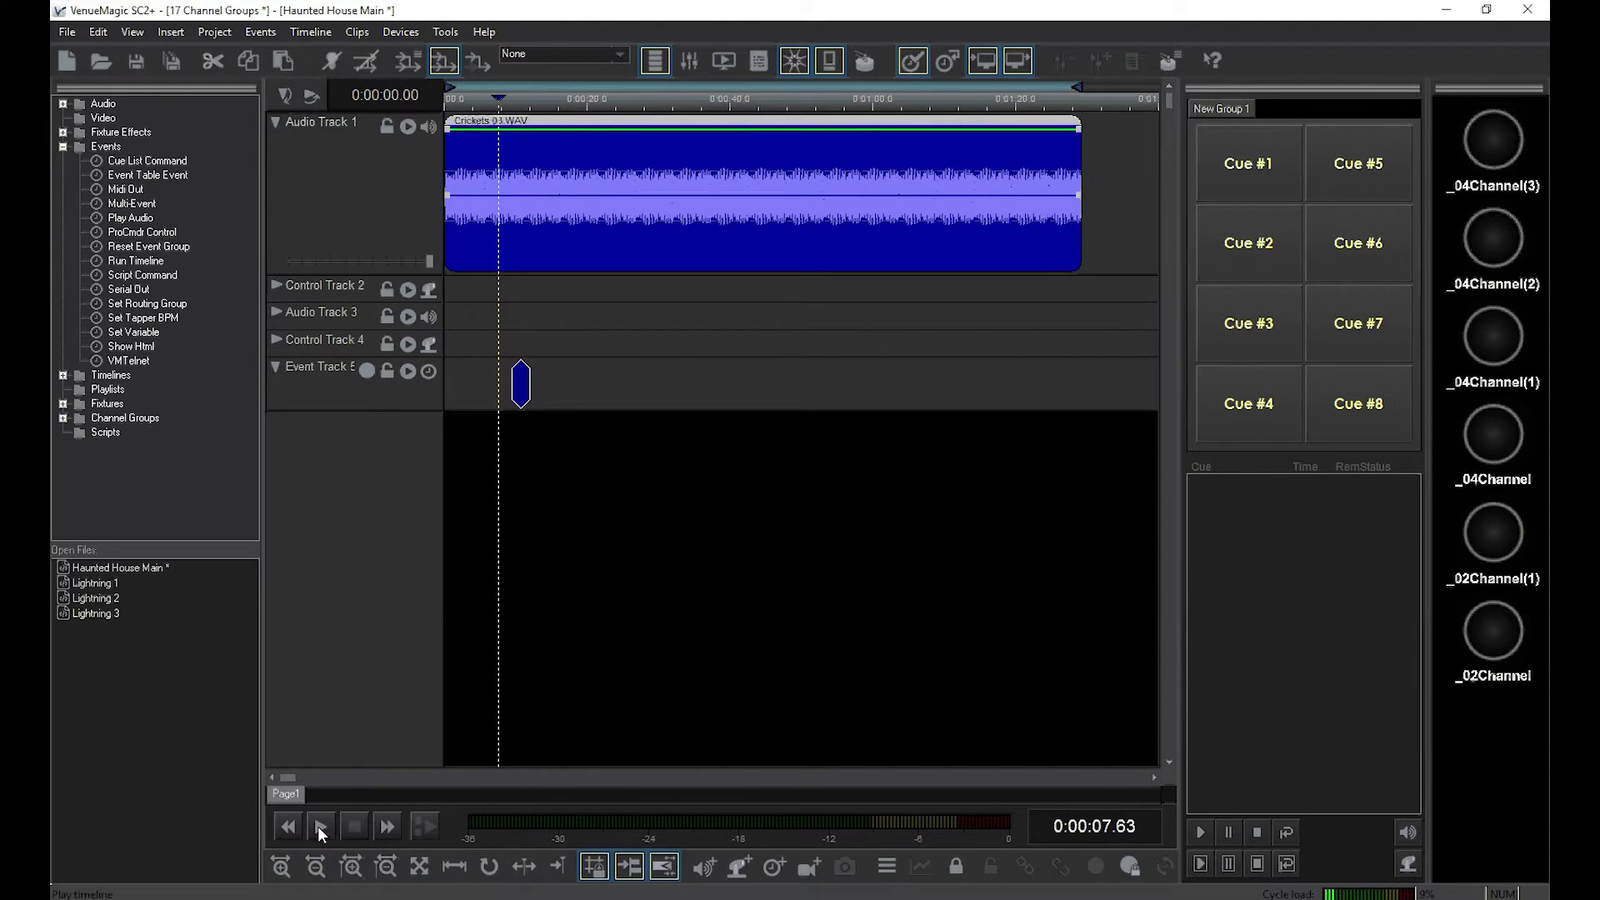
Test-play the timeline to confirm Lightning 1 fires, then move the playhead back to 0:00:09.00
left_click(322, 825)
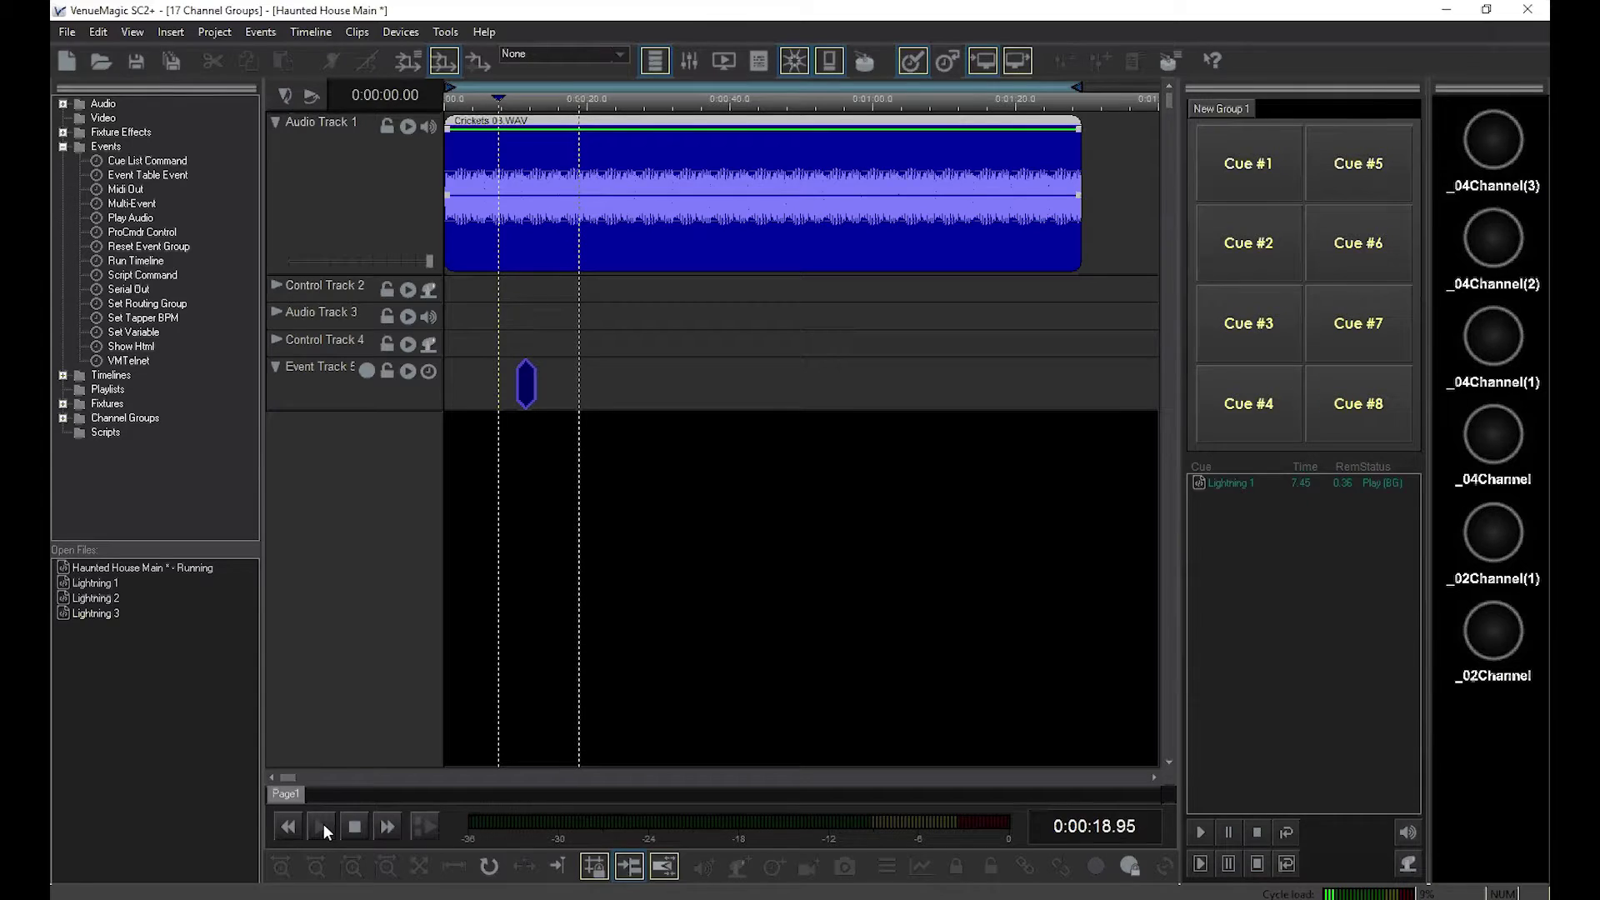
left_click(323, 824)
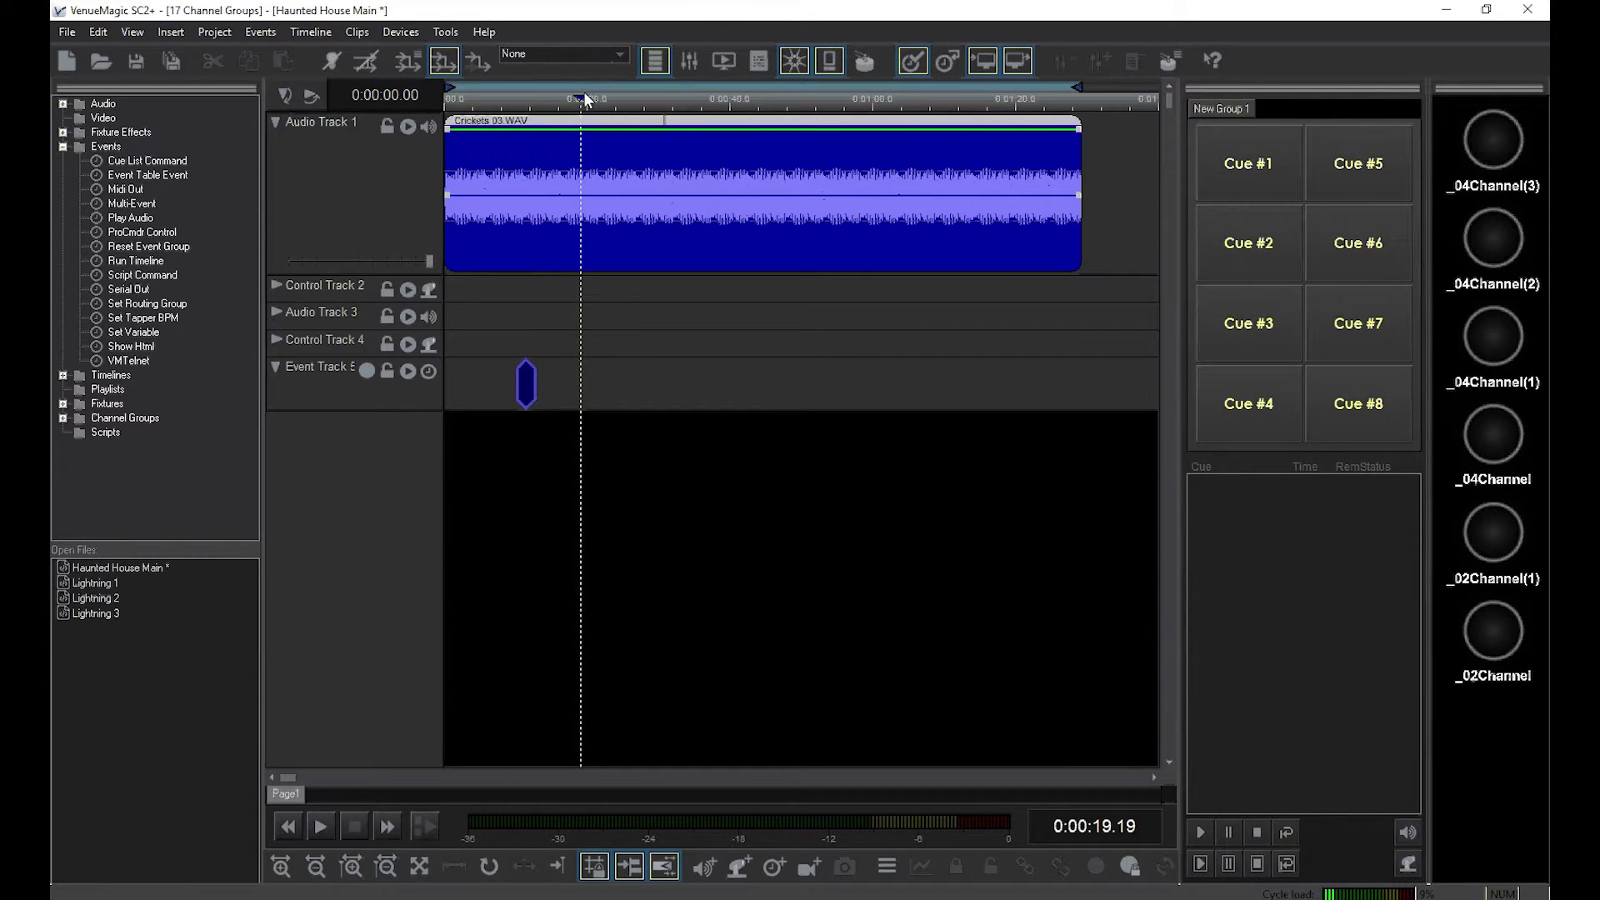
left_click_drag(584, 100, 511, 131)
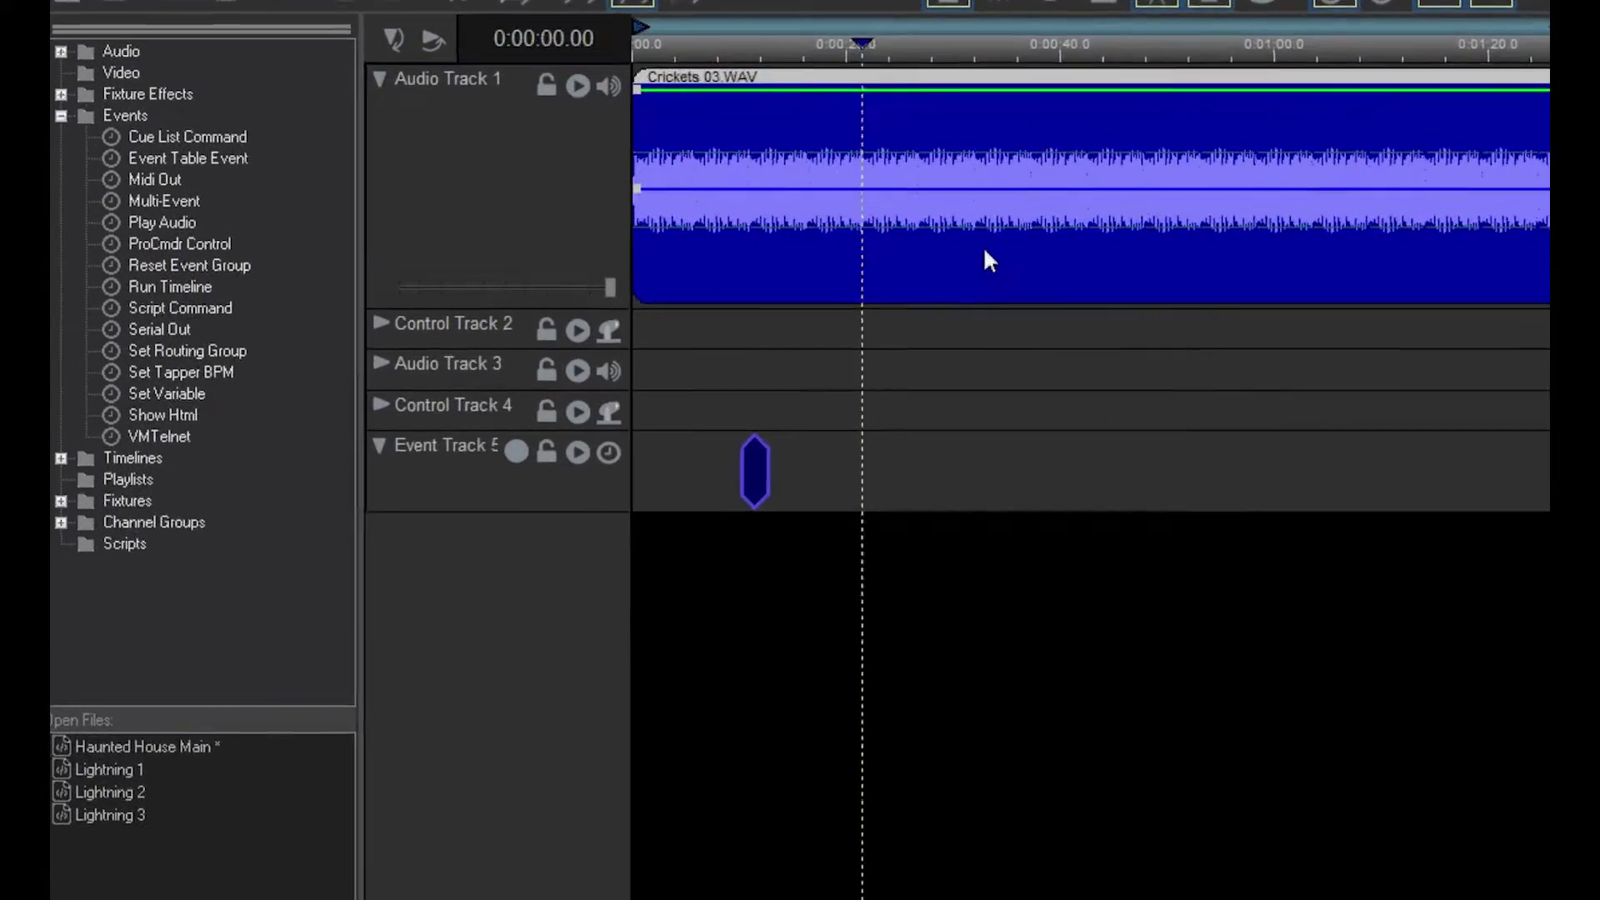
Add a Lightning 2 Run Timeline event to Event Track 5 and test it from 0:00:16.62
left_click(62, 484)
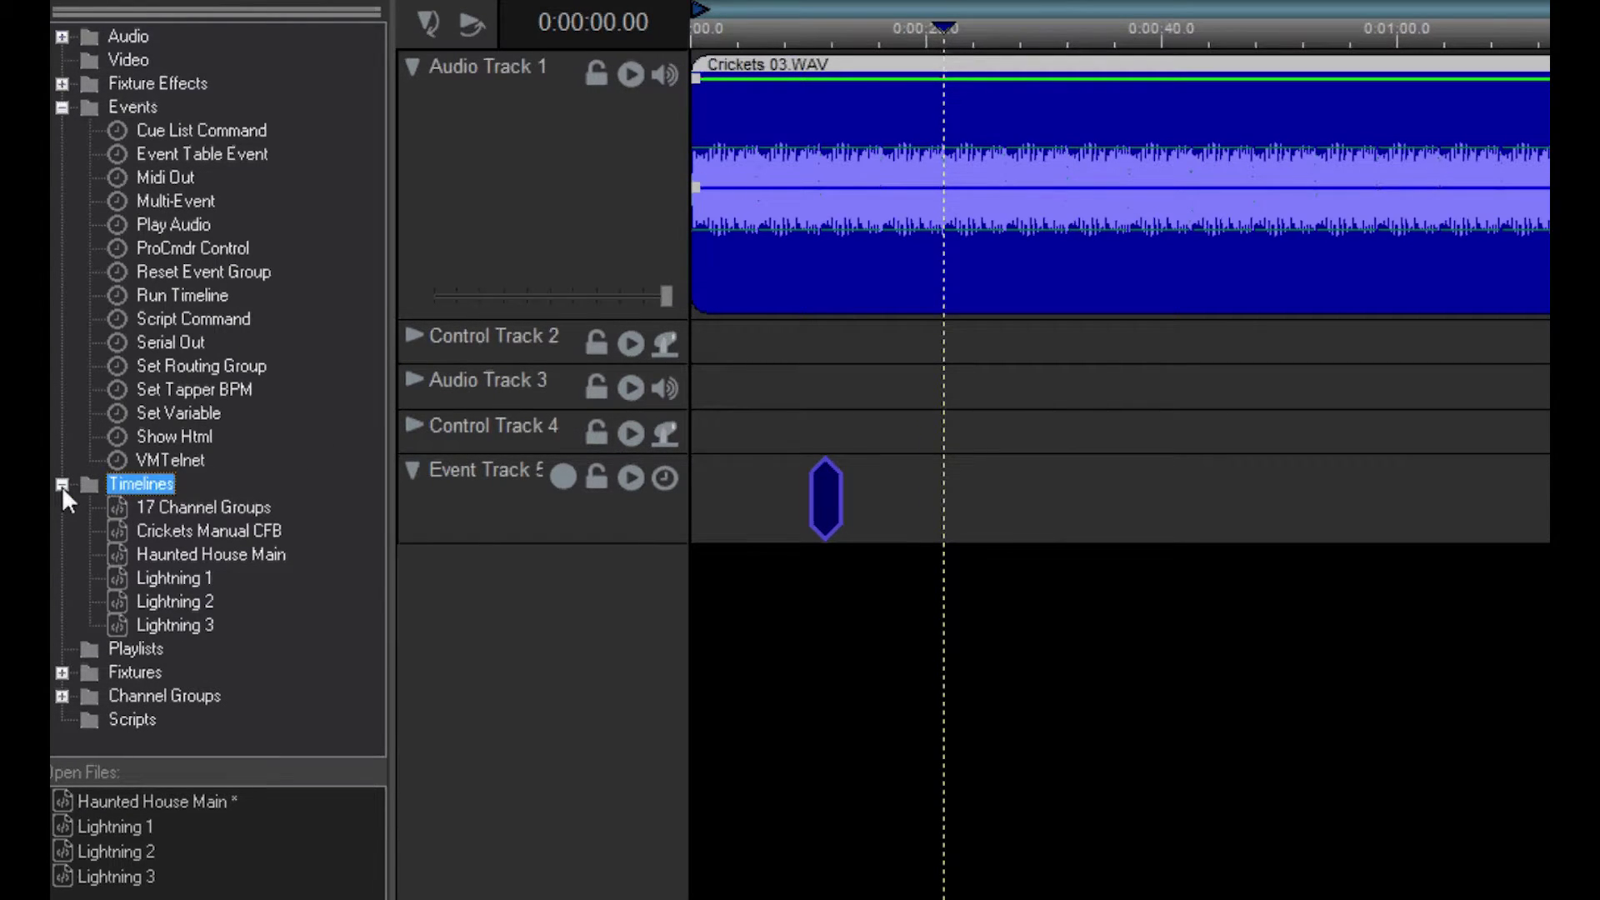
left_click_drag(165, 601, 888, 489)
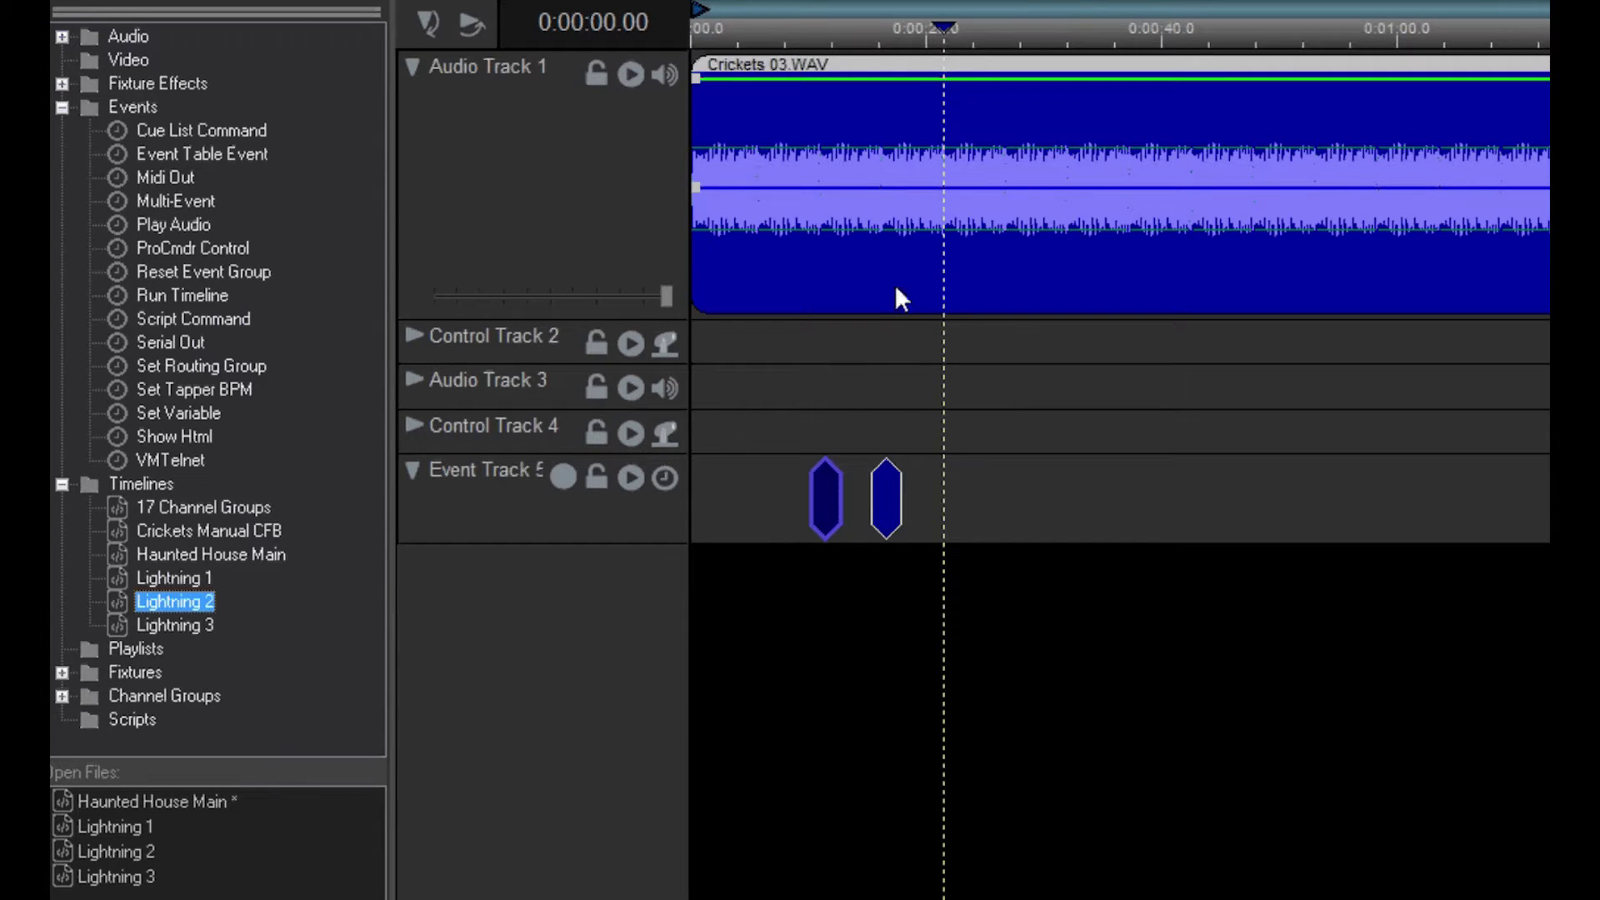
left_click(938, 27)
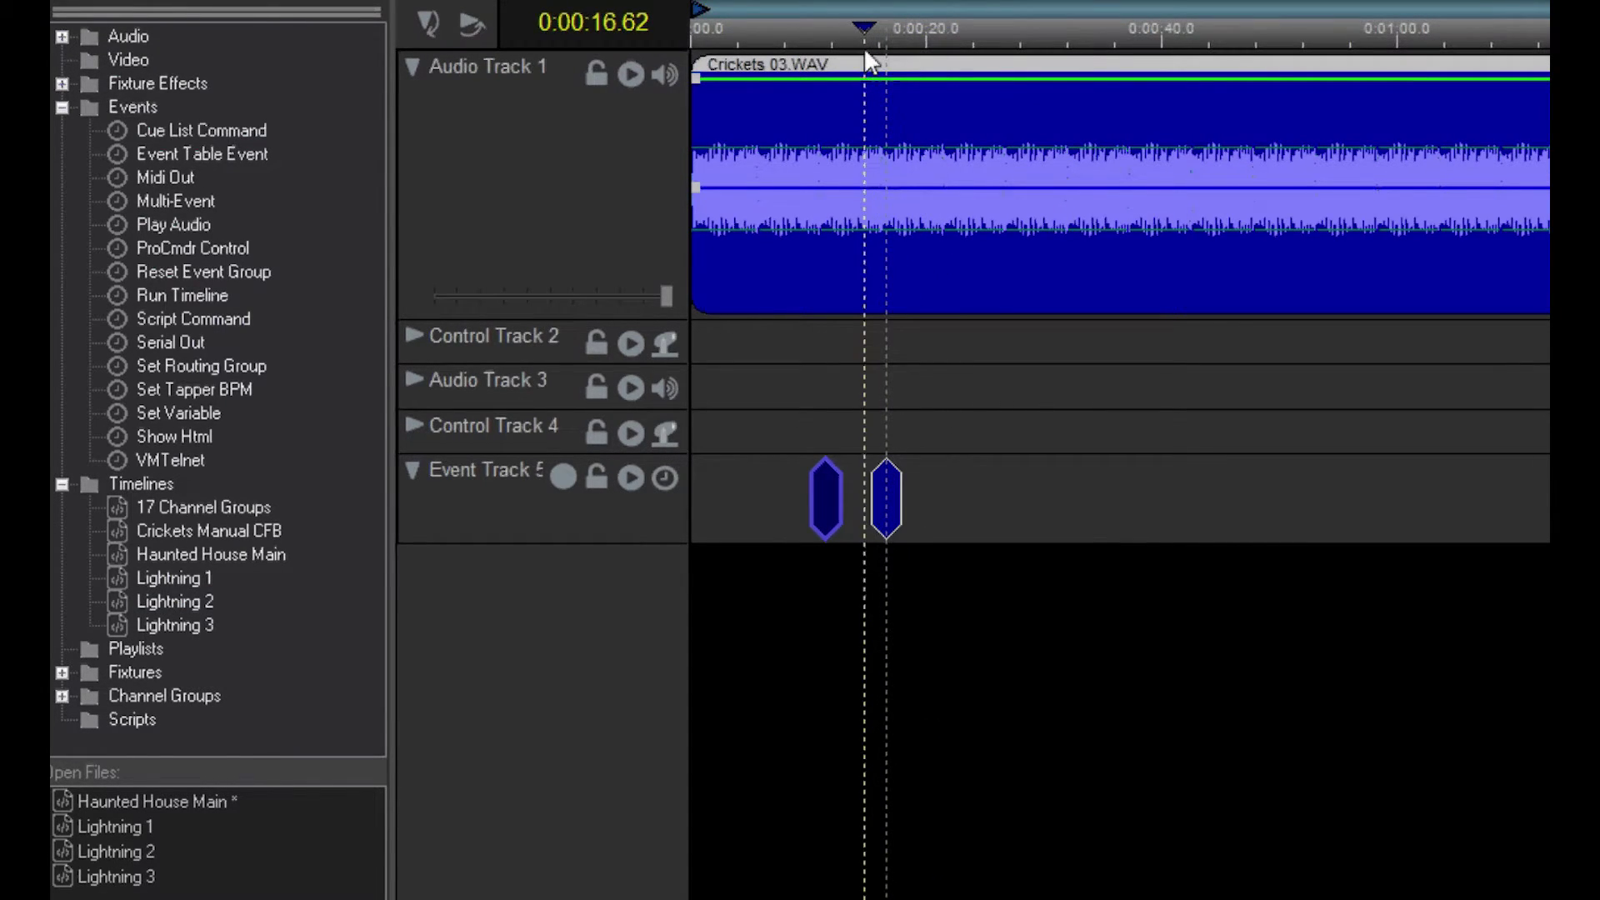
key("space")
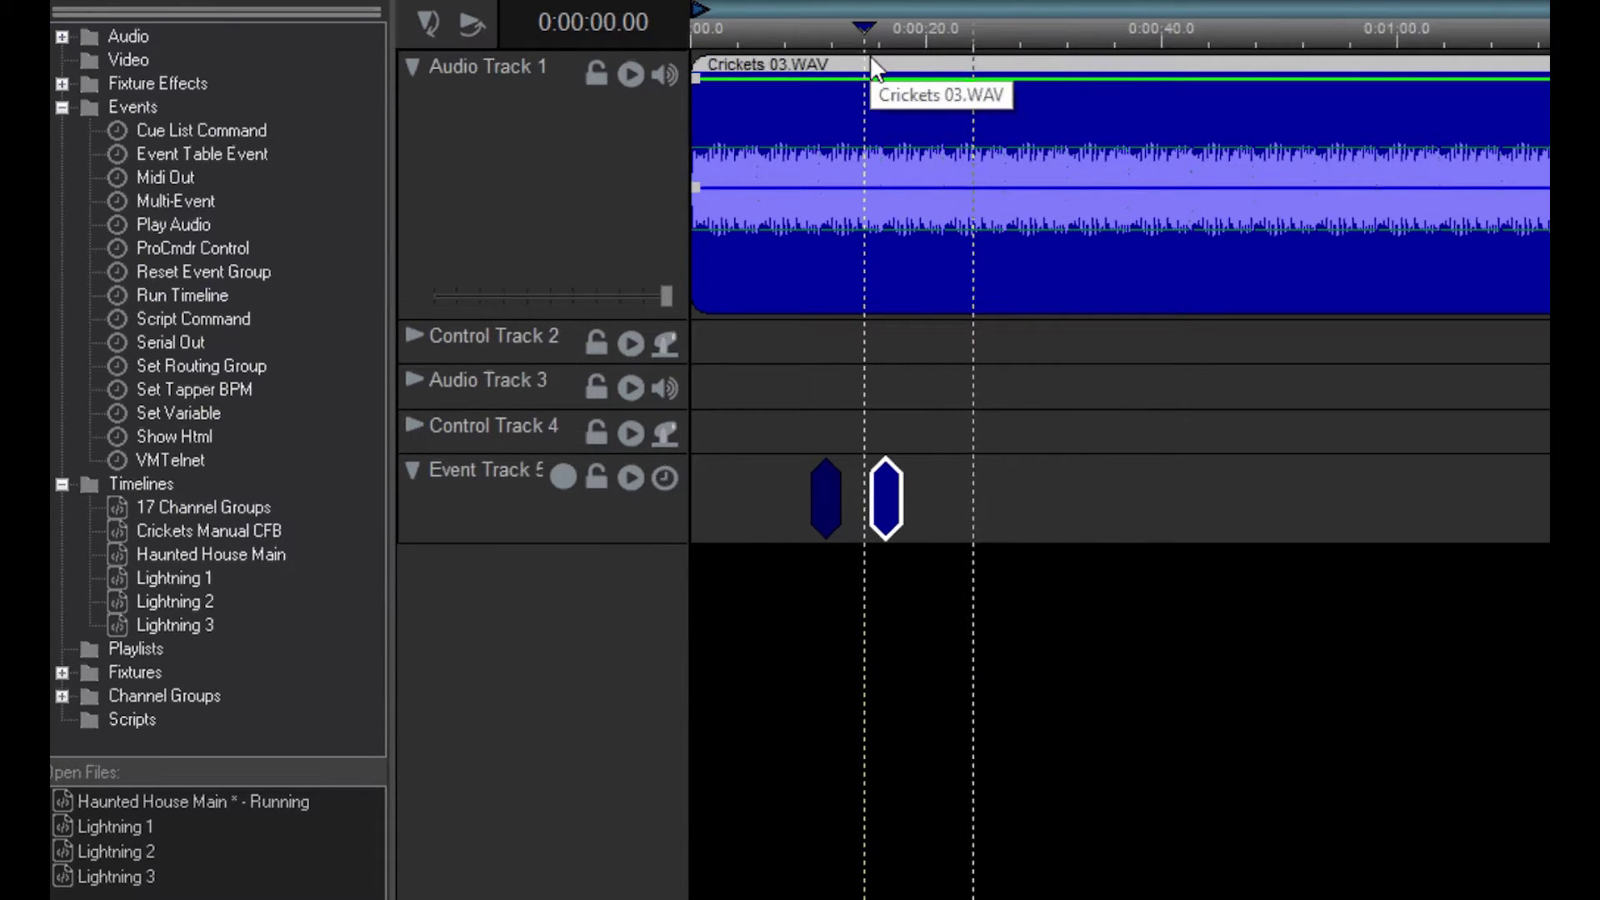
key("space")
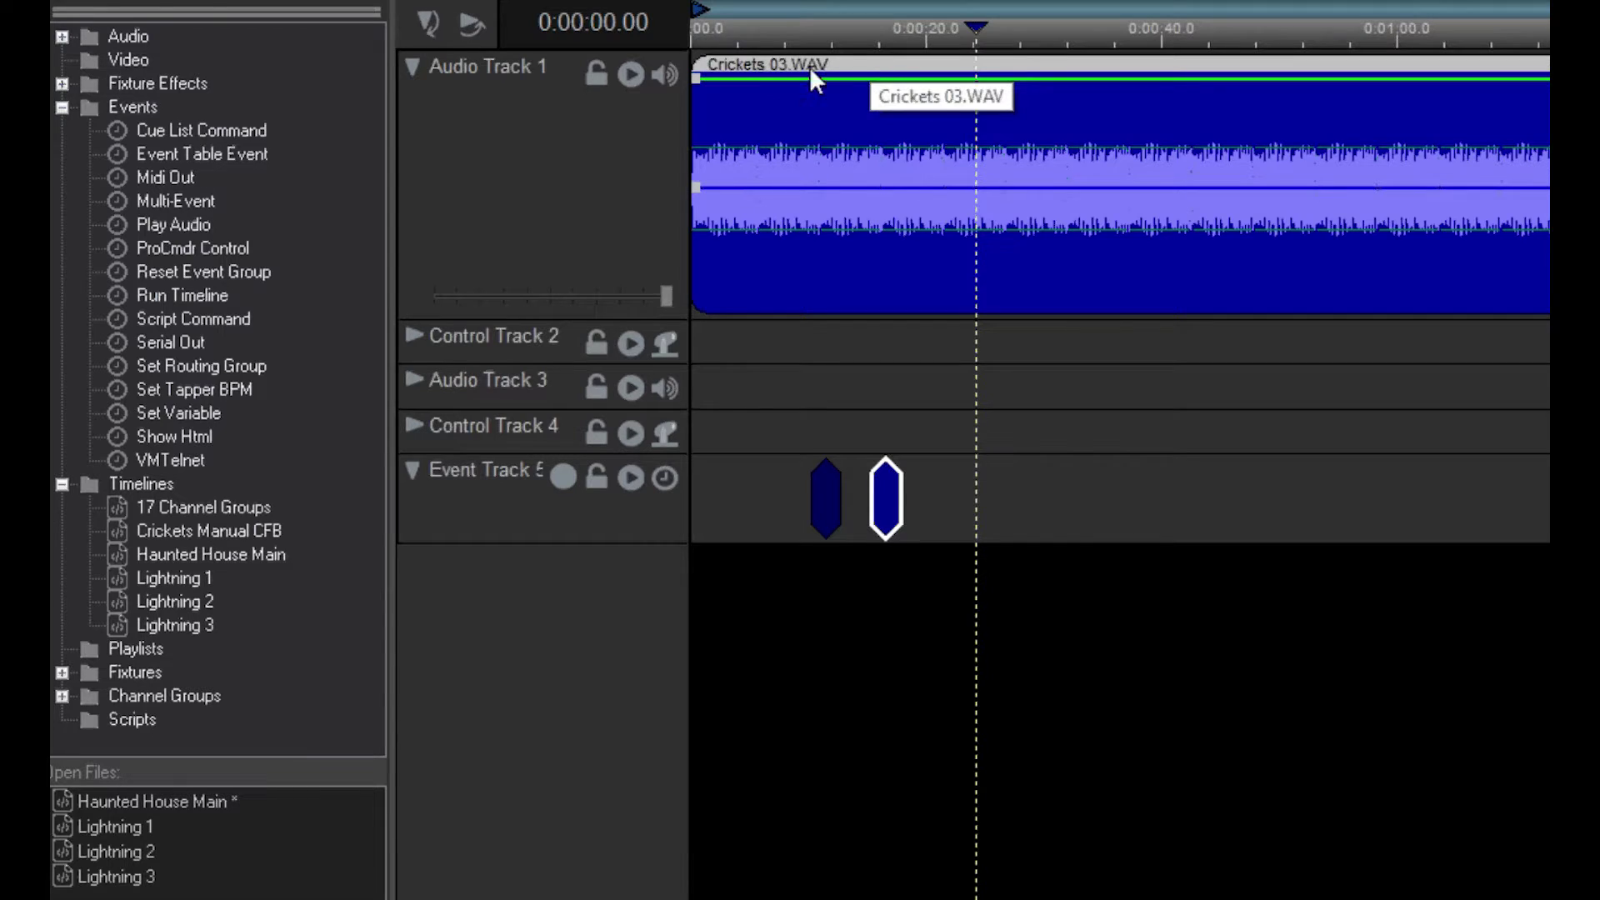
Add another Lightning 2 event and two Lightning 3 events, then return to about 0:09
mouse_move(209, 604)
left_mouse_down()
mouse_move(483, 522)
mouse_move(849, 492)
left_mouse_up()
mouse_move(201, 615)
left_mouse_down()
mouse_move(932, 517)
mouse_move(910, 506)
left_mouse_up()
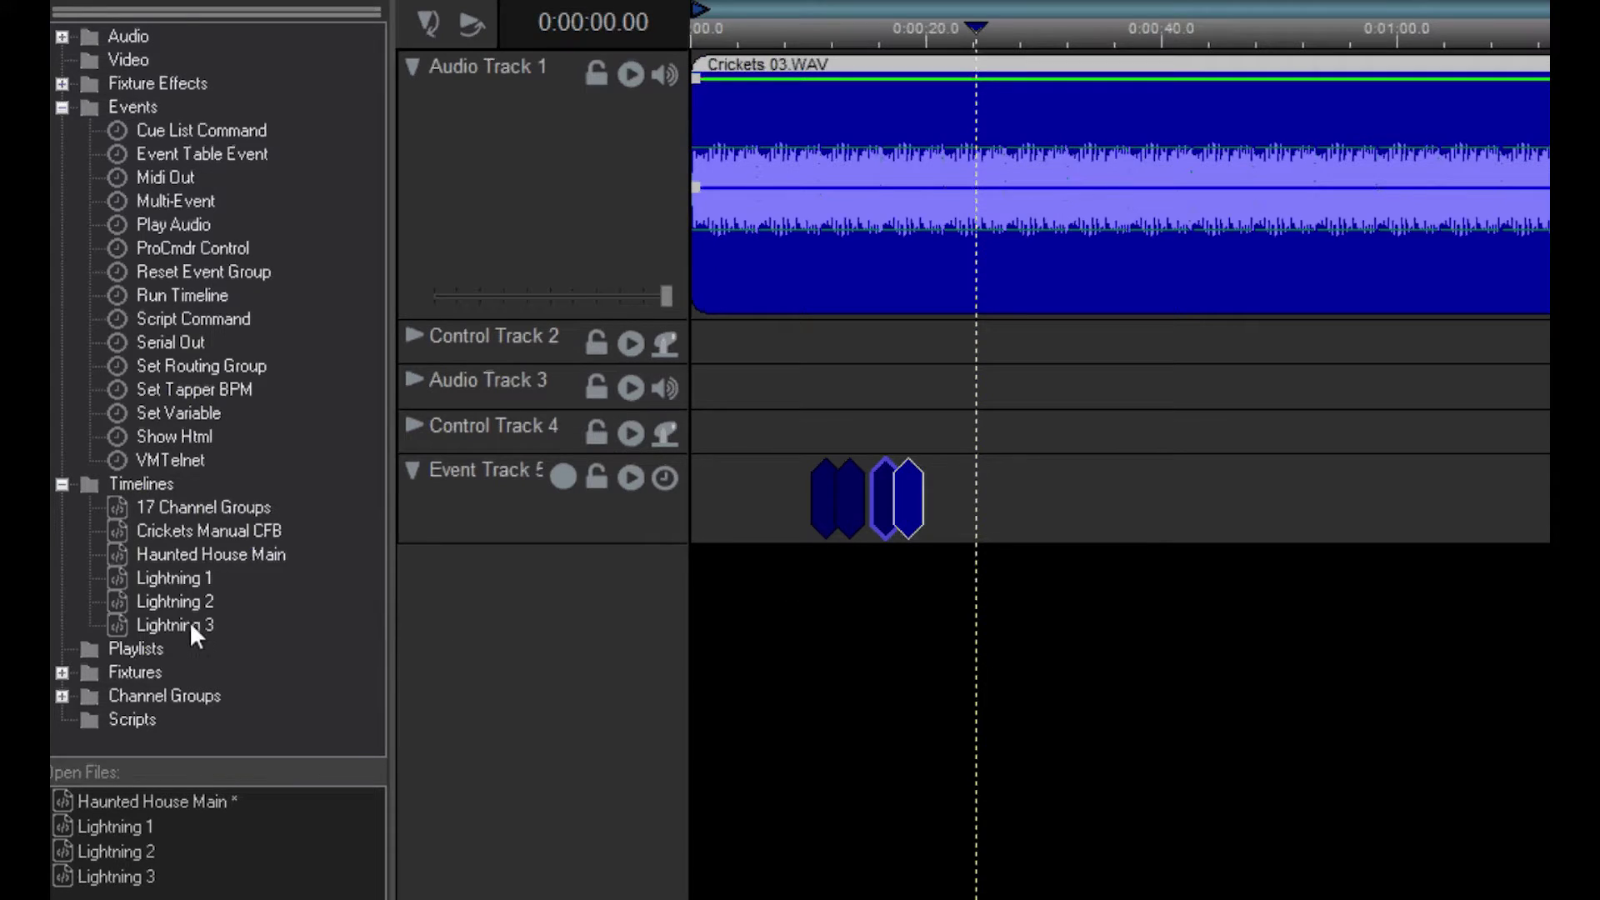
mouse_move(192, 626)
left_mouse_down()
mouse_move(802, 523)
mouse_move(865, 494)
left_mouse_up()
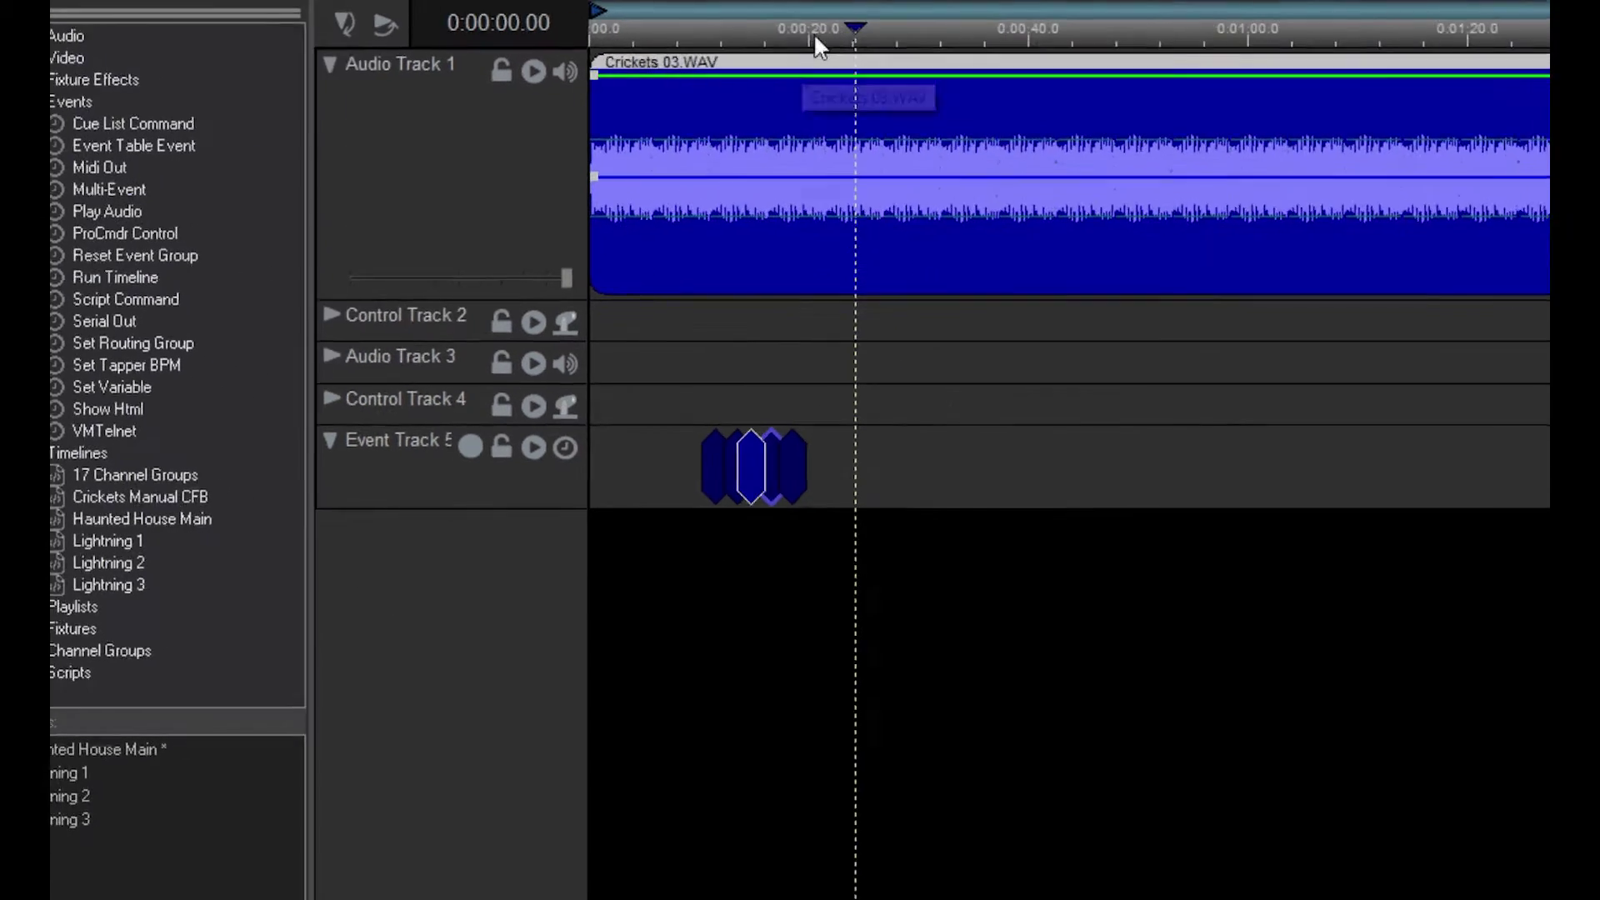
left_click(800, 84)
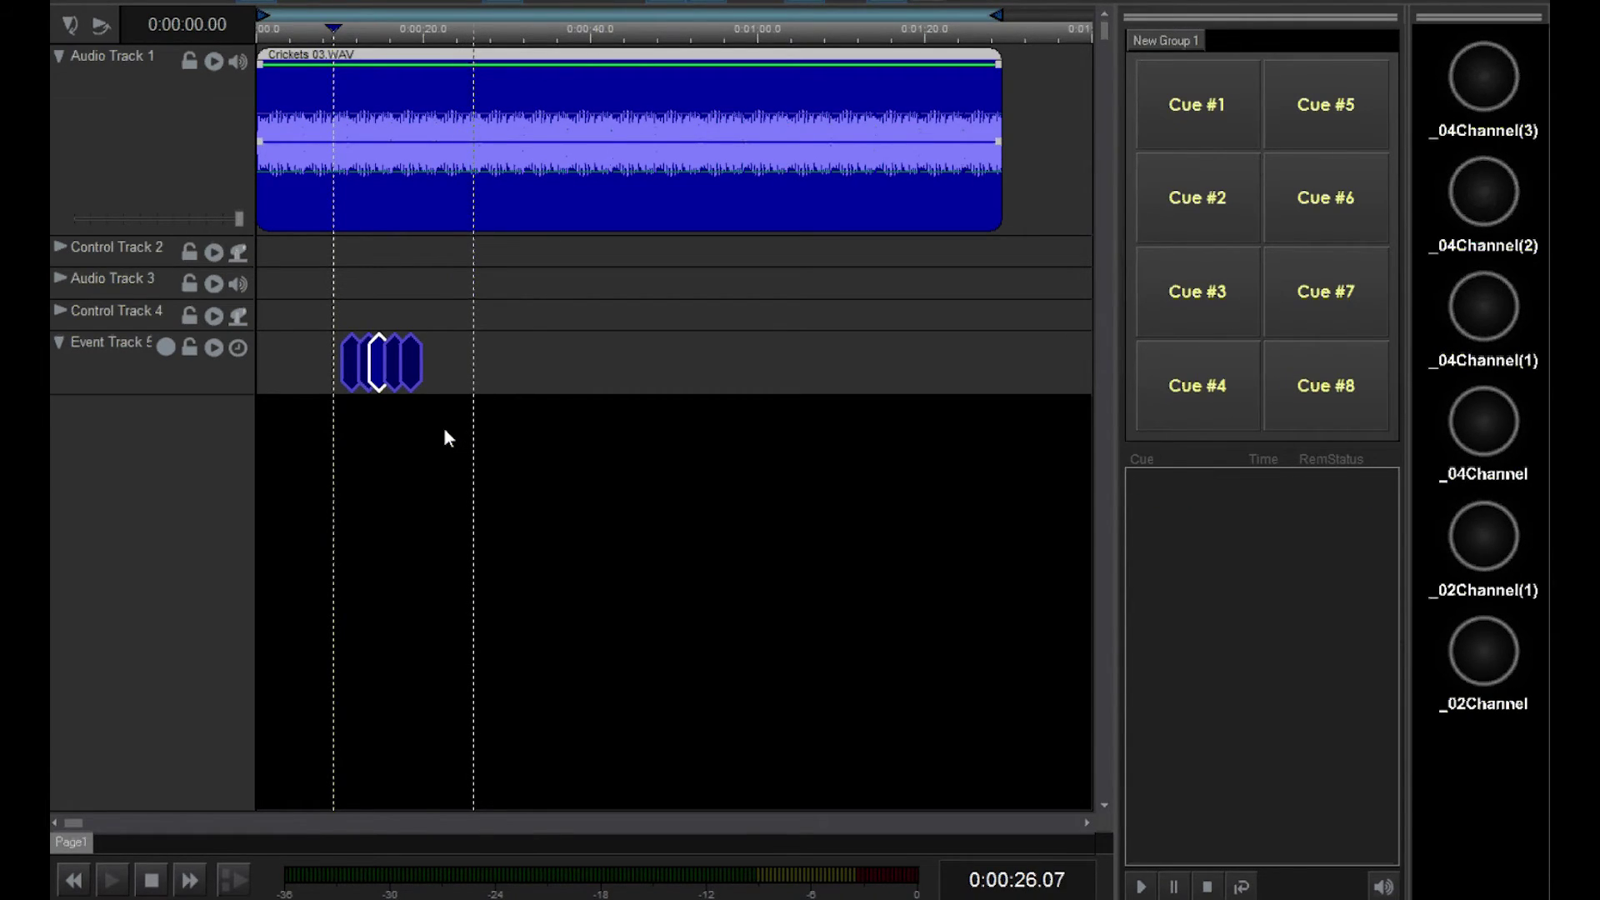
Stop playback and bring up help for the Run Timeline event's properties
key("space")
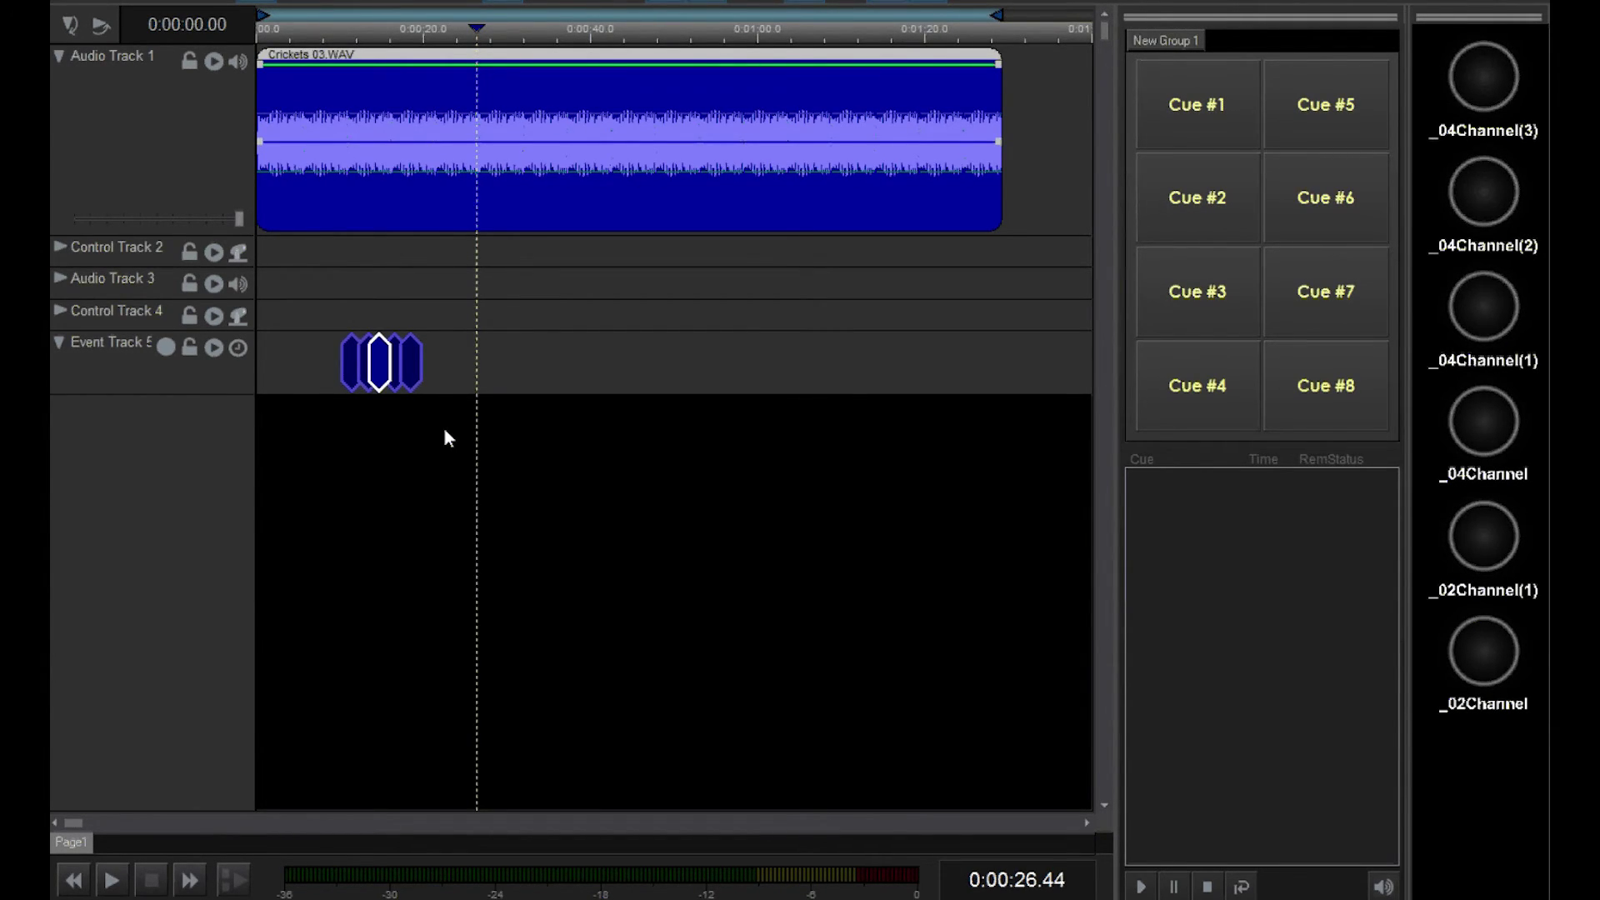
scroll(422, 448, "up", 1)
key("F1")
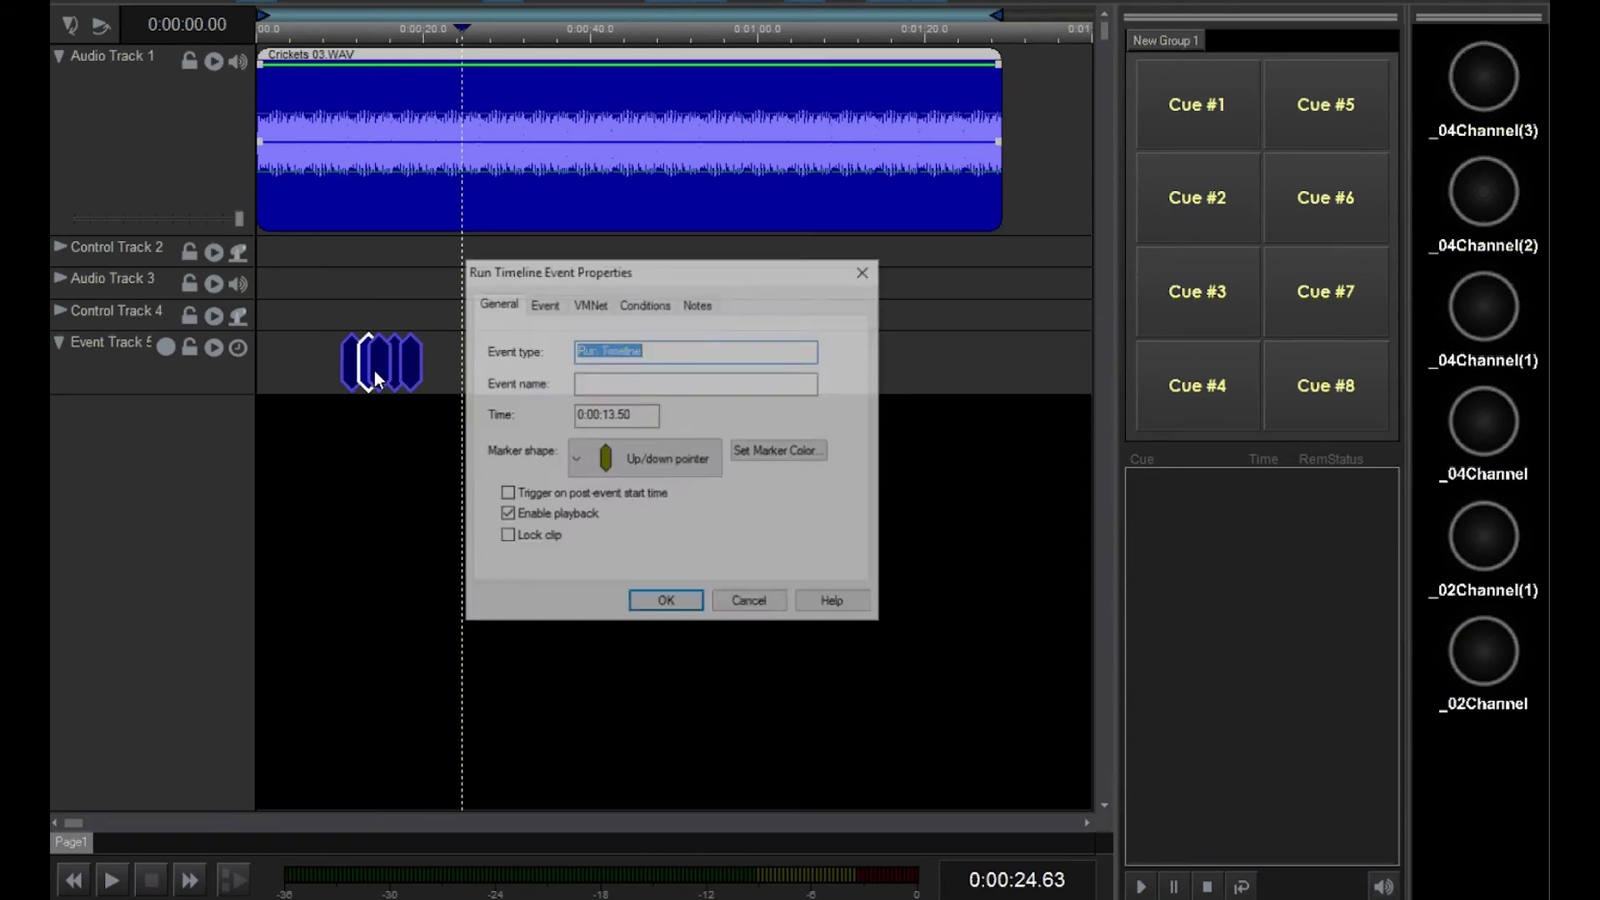